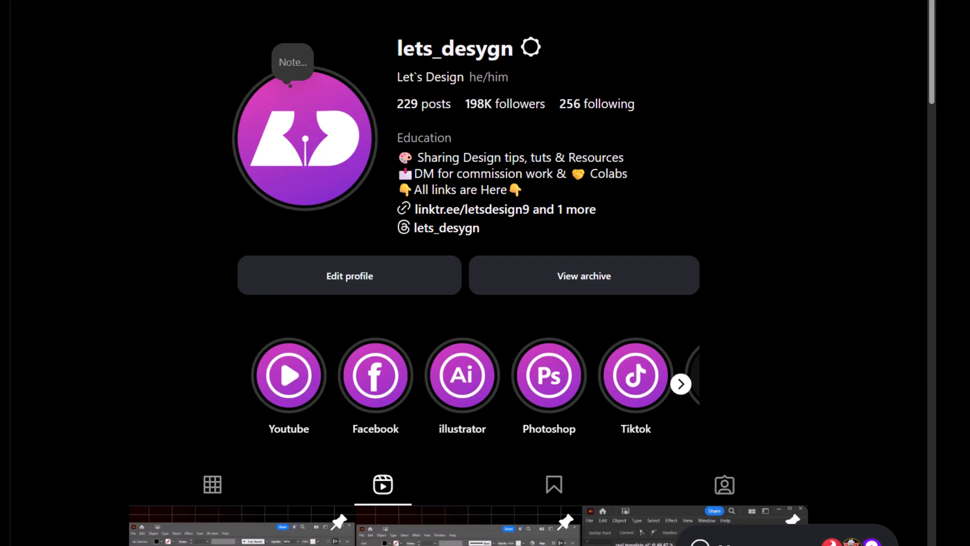
left_click_drag(462, 104, 559, 110)
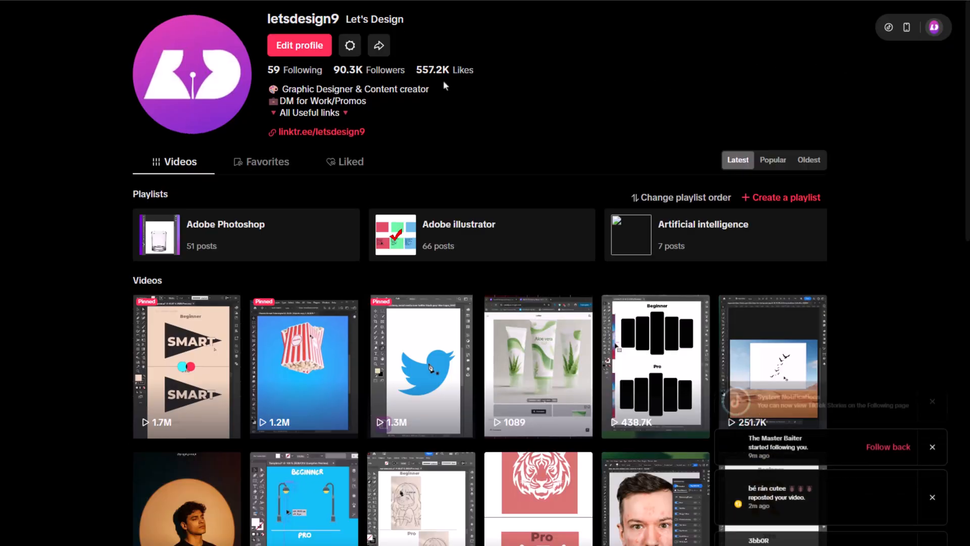
key("ctrl+plus")
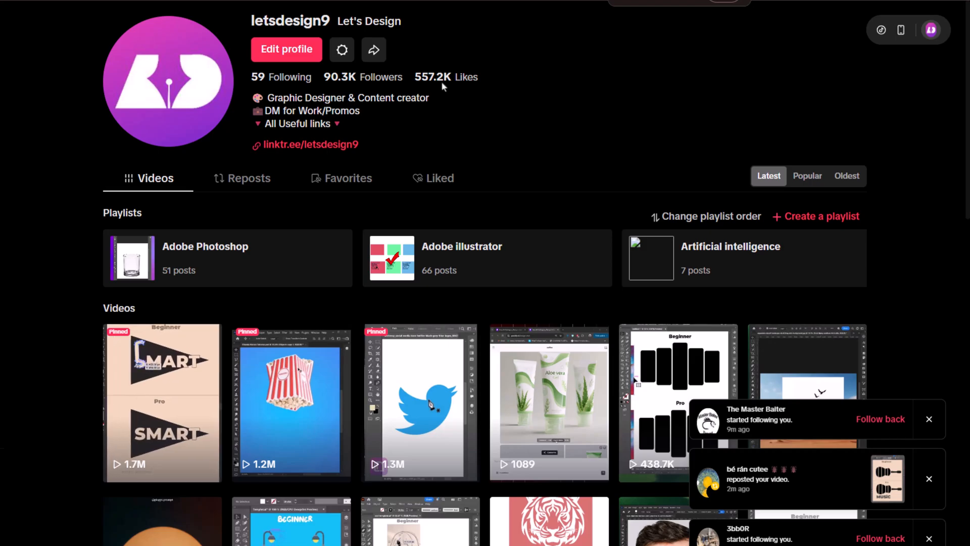
key("ctrl+plus")
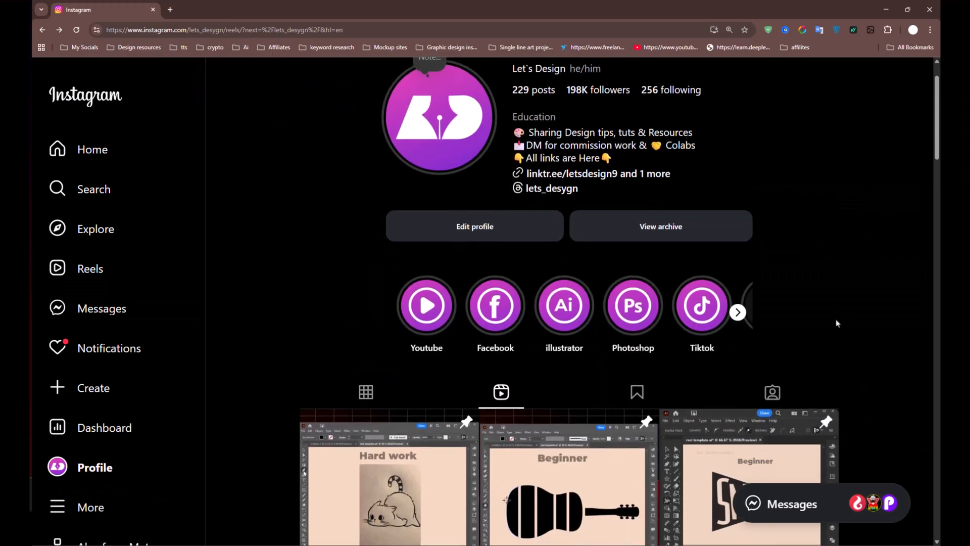
scroll(836, 320, "down", 3)
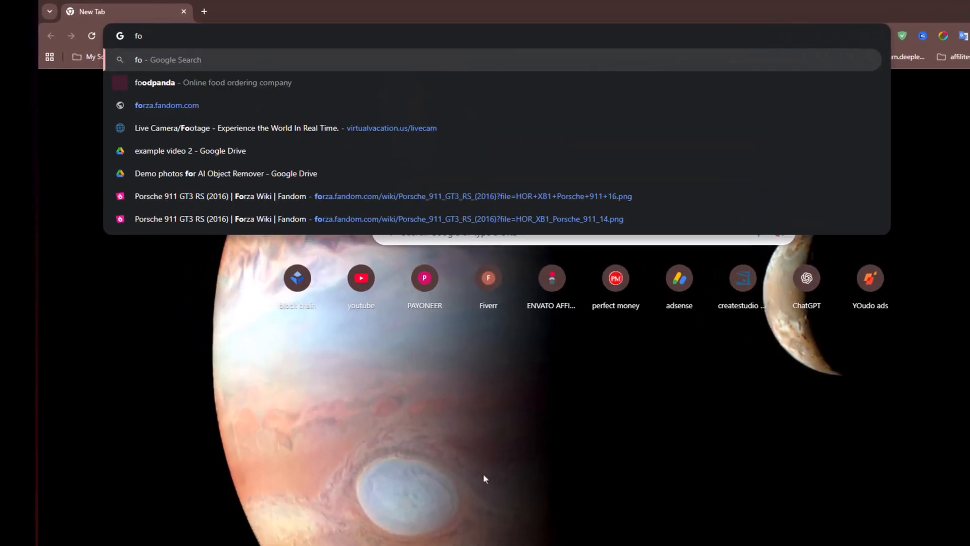
Search the web for focusee and open the official FocuSee website from the results.
type("cusee")
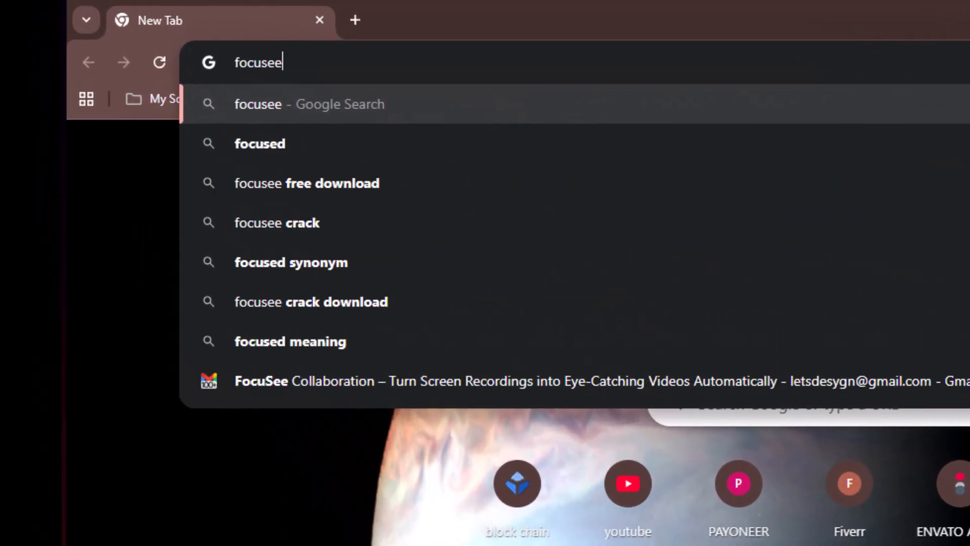
key("Return")
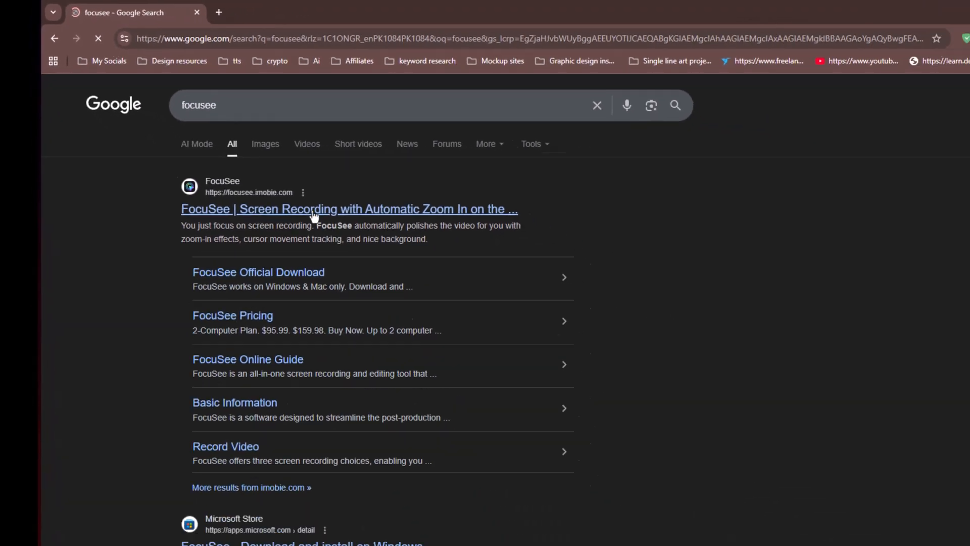
left_click(292, 164)
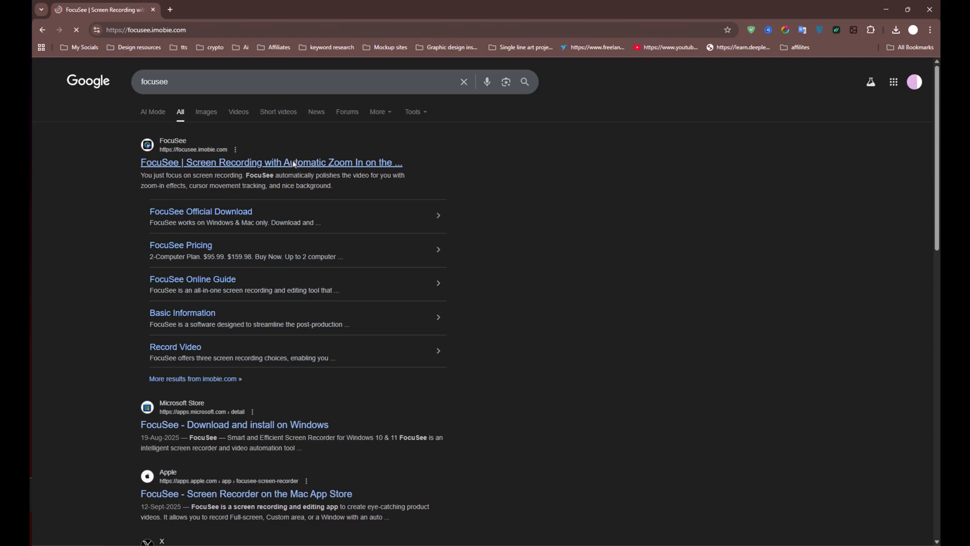
left_click_drag(703, 194, 270, 194)
left_click(263, 198)
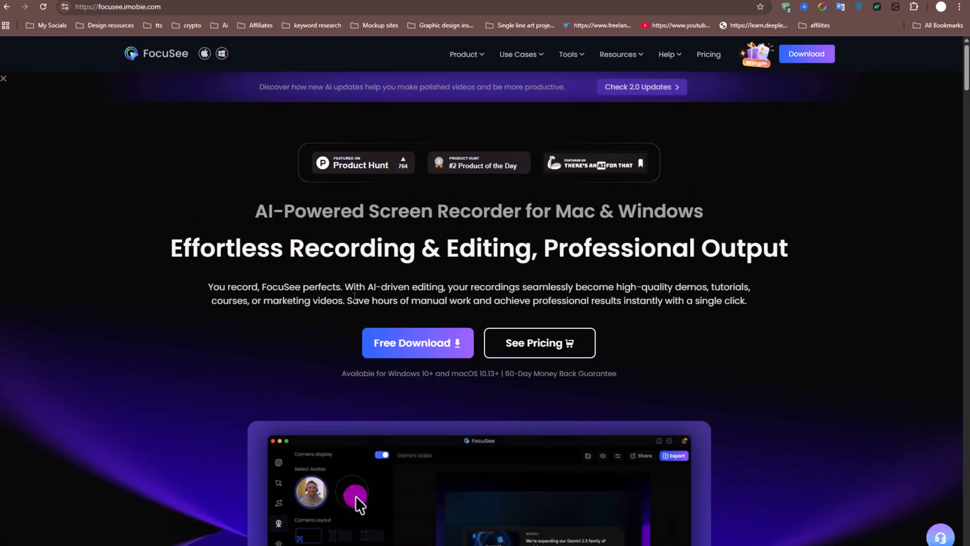
Look through the FocuSee homepage's feature sections, including Automatic Zoom, cursor styles, AI Virtual Avatar and the efficiency tools.
scroll(354, 297, "down", 5)
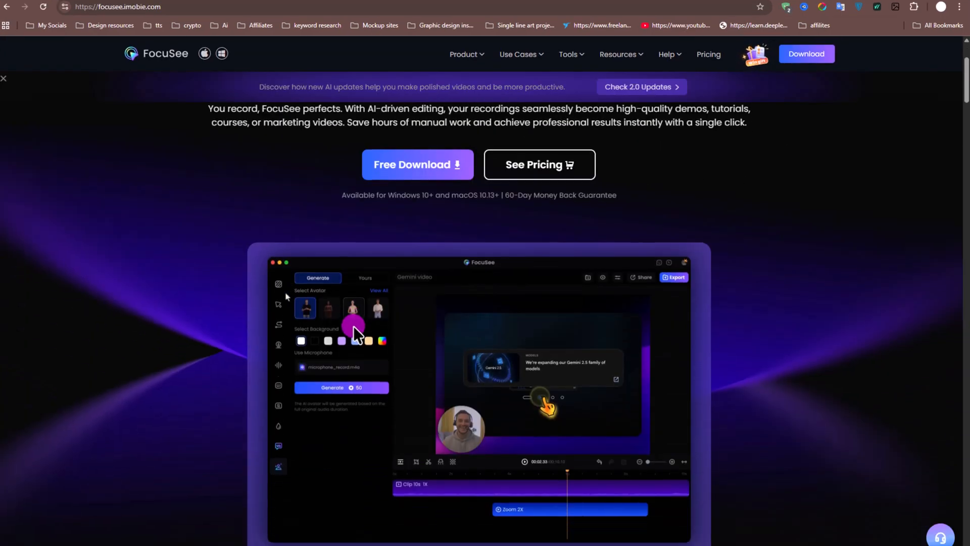
scroll(111, 274, "down", 10)
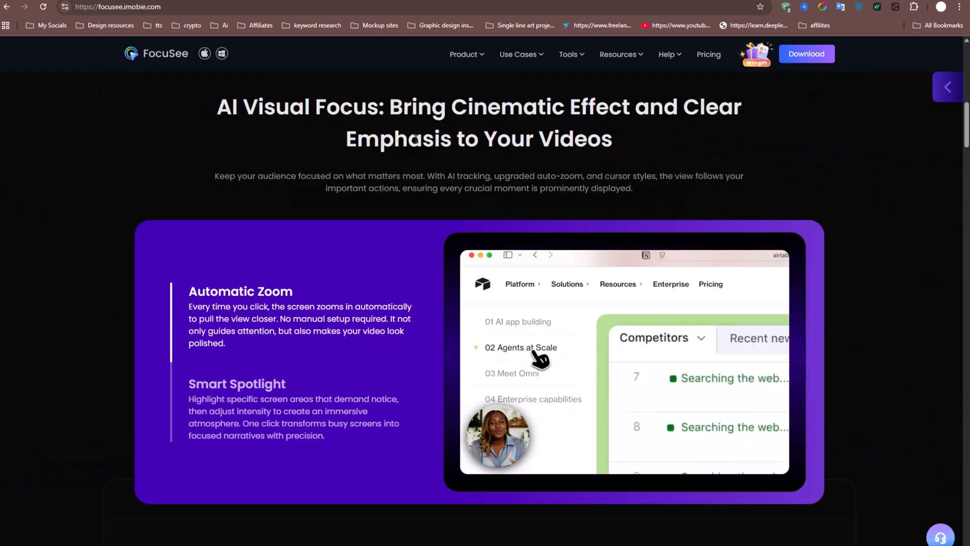
scroll(386, 332, "down", 6)
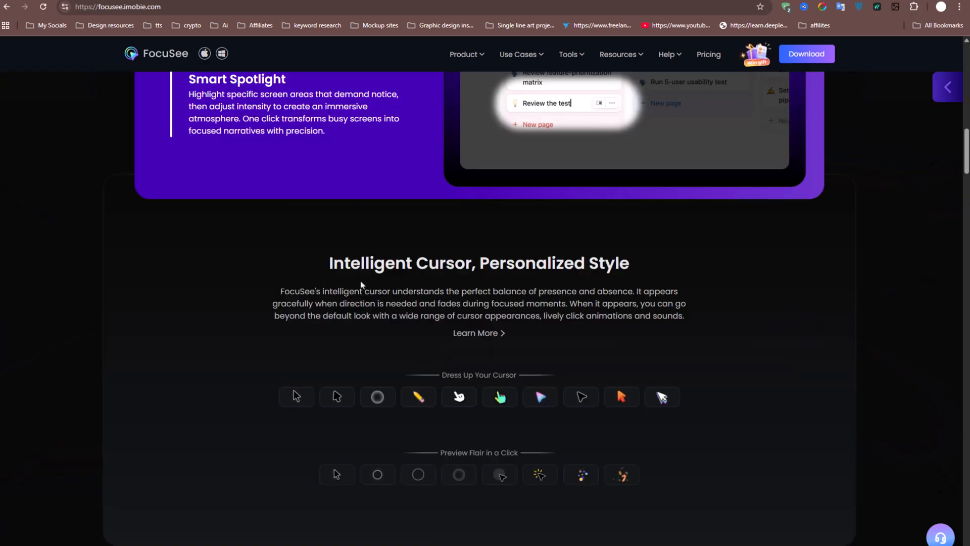
scroll(452, 271, "down", 1)
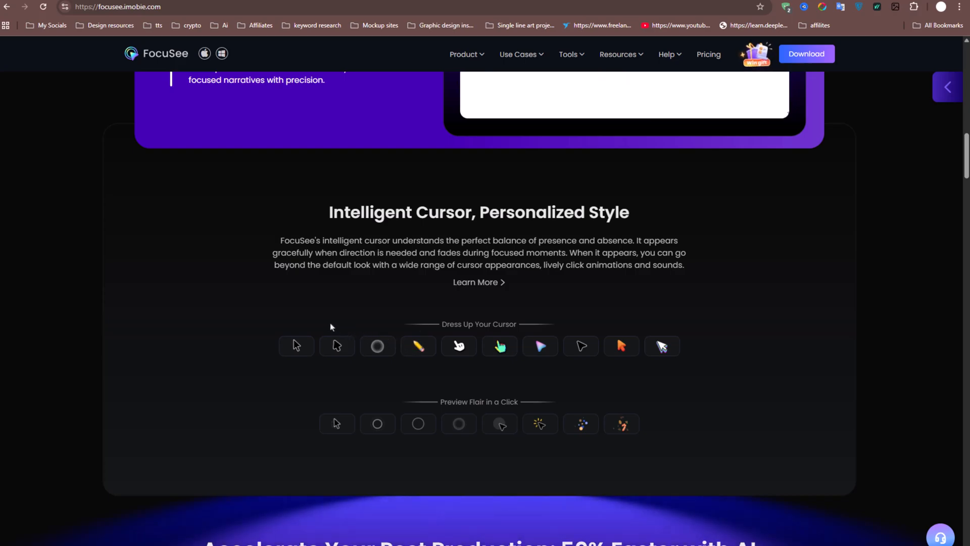
scroll(333, 328, "down", 7)
scroll(325, 324, "down", 4)
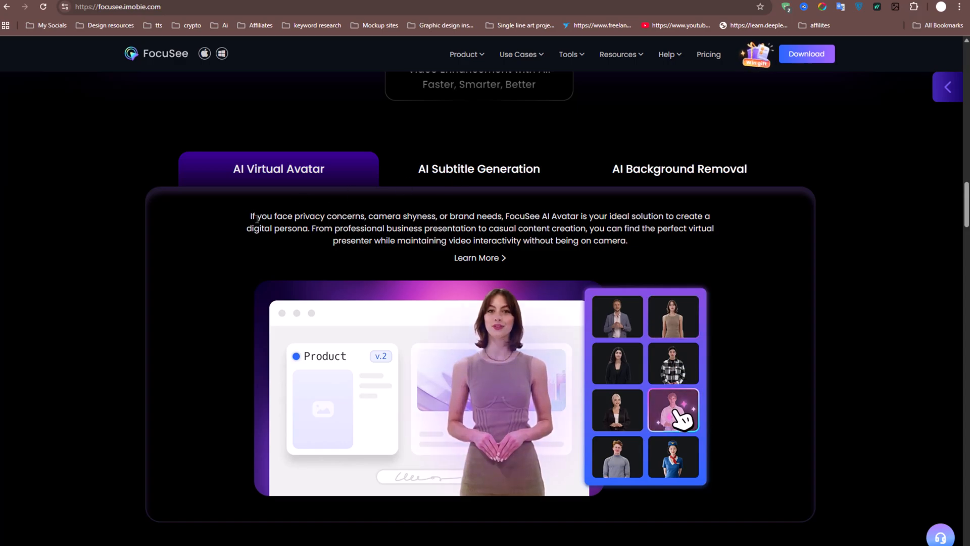
scroll(467, 412, "down", 15)
scroll(466, 412, "down", 20)
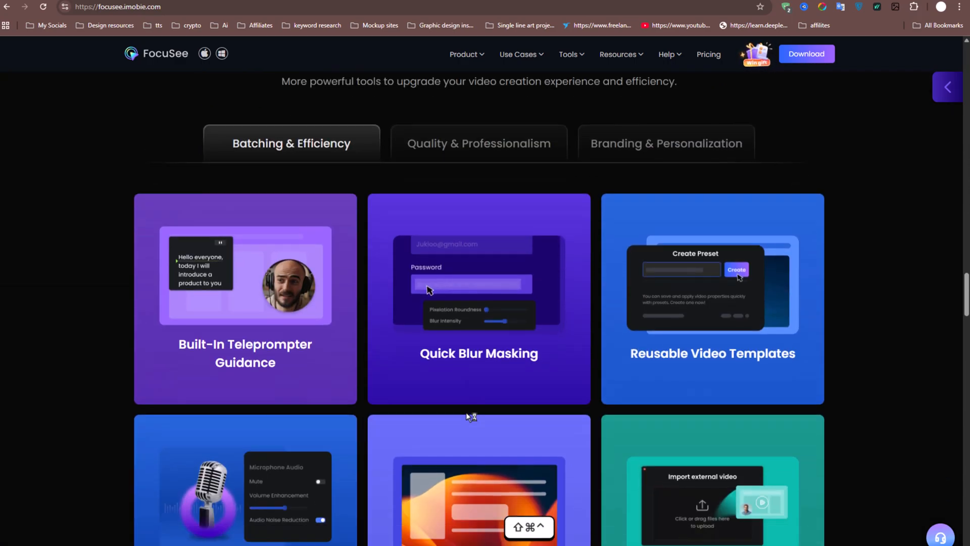
scroll(466, 411, "down", 5)
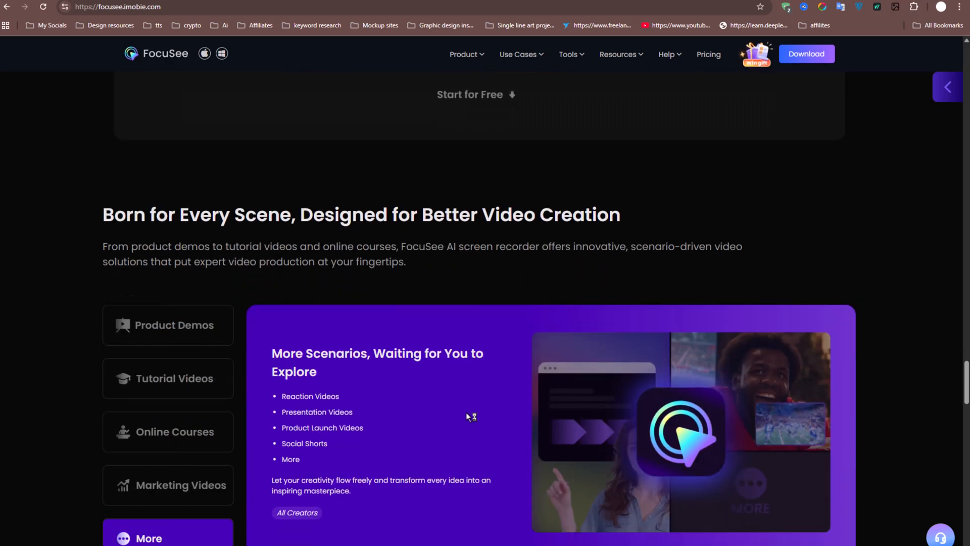
Review the homepage's use cases for product demos, tutorial videos, online courses and marketing videos.
scroll(466, 411, "down", 1)
scroll(217, 378, "down", 1)
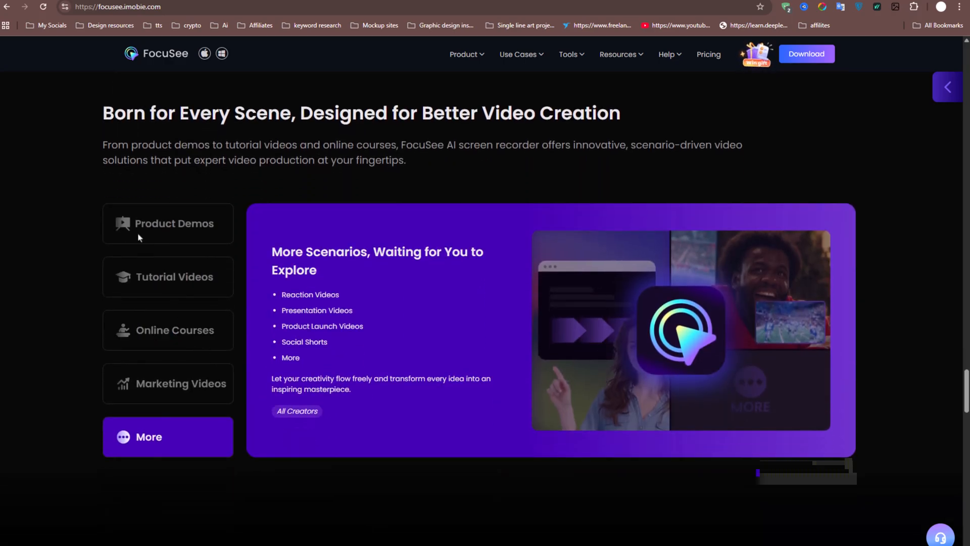
left_click(142, 237)
left_click(190, 282)
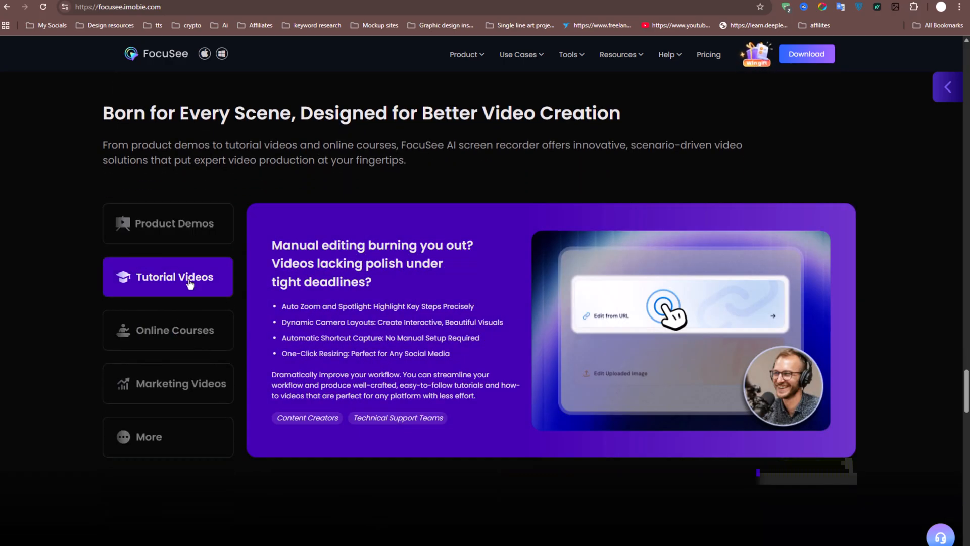
left_click(176, 336)
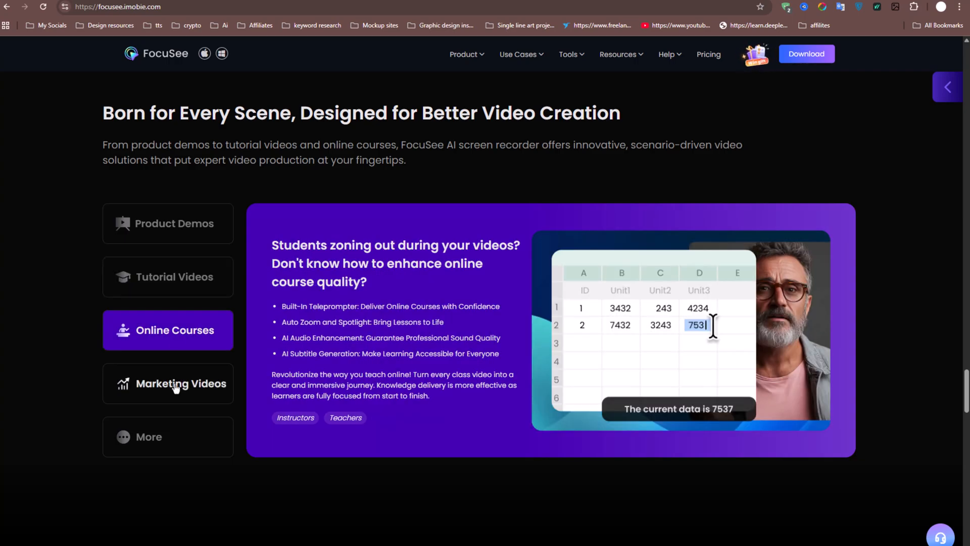
left_click(178, 384)
scroll(172, 379, "down", 12)
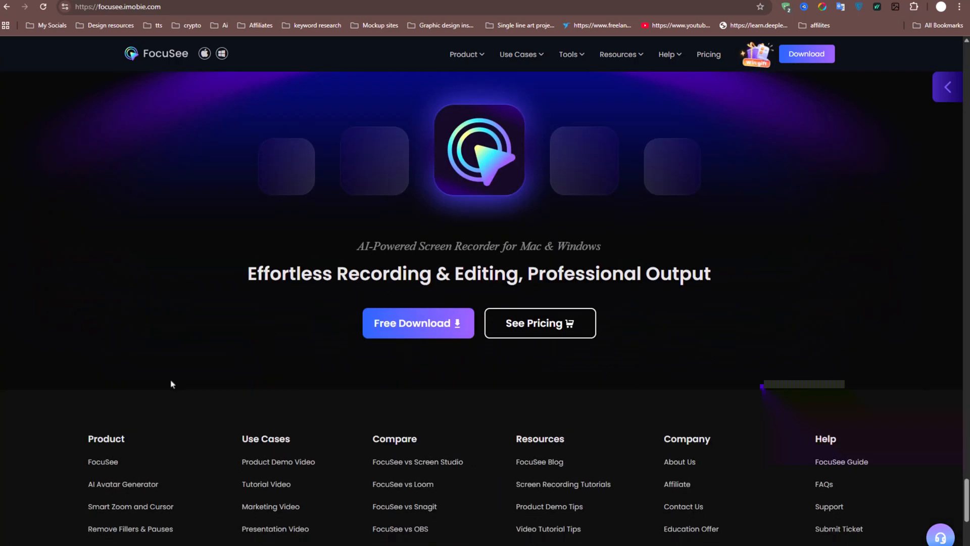
scroll(281, 364, "down", 1)
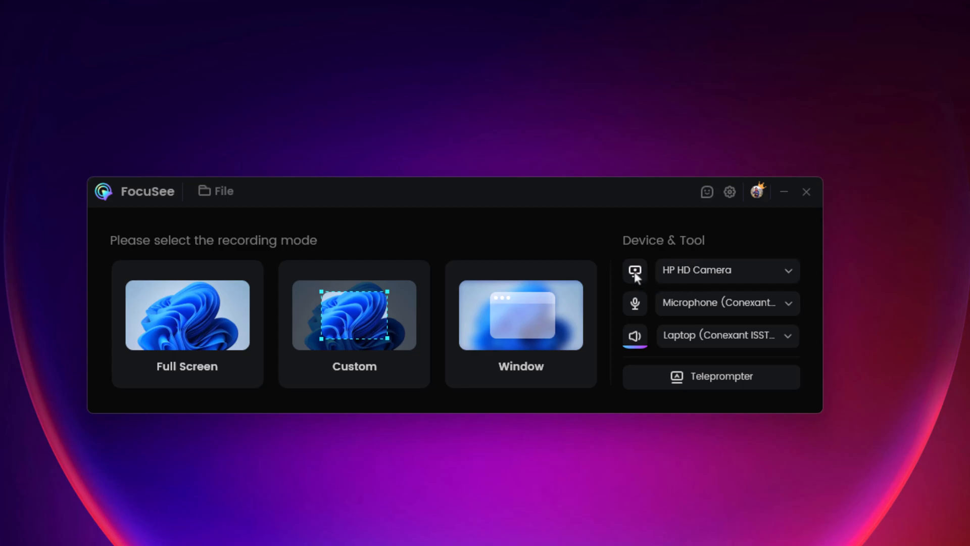
In the FocuSee recorder, set the camera to None and choose the microphone source.
left_click(713, 271)
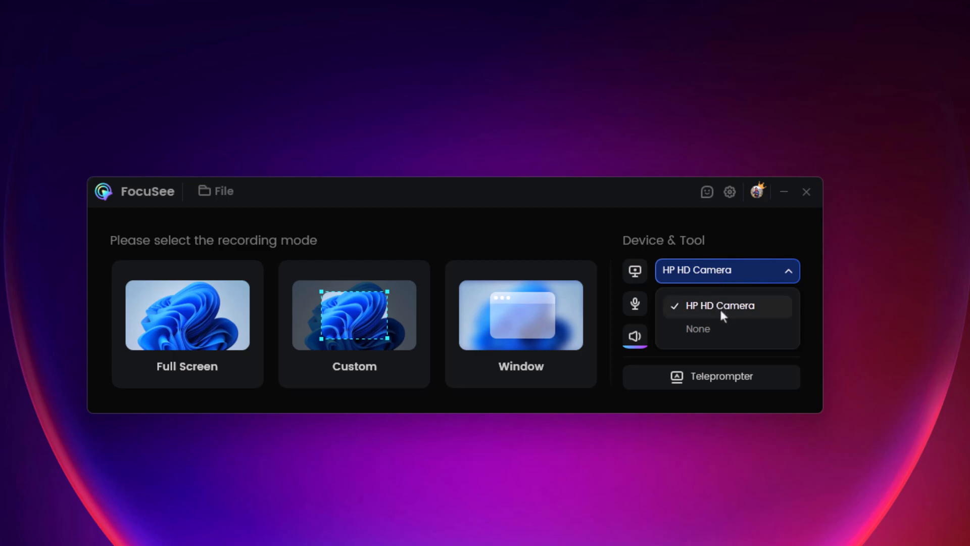
left_click(720, 328)
left_click(635, 303)
left_click(635, 303)
left_click(740, 303)
left_click(697, 361)
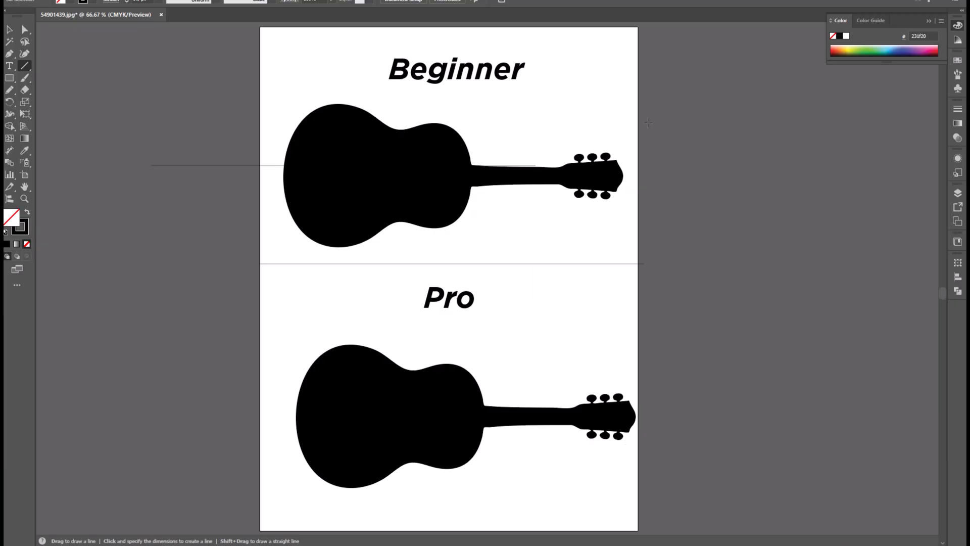
Switch to Illustrator, resize its window to a narrow portrait shape and fit the guitar artwork into view.
left_click_drag(787, 1, 540, 7)
left_click_drag(682, 318, 461, 294)
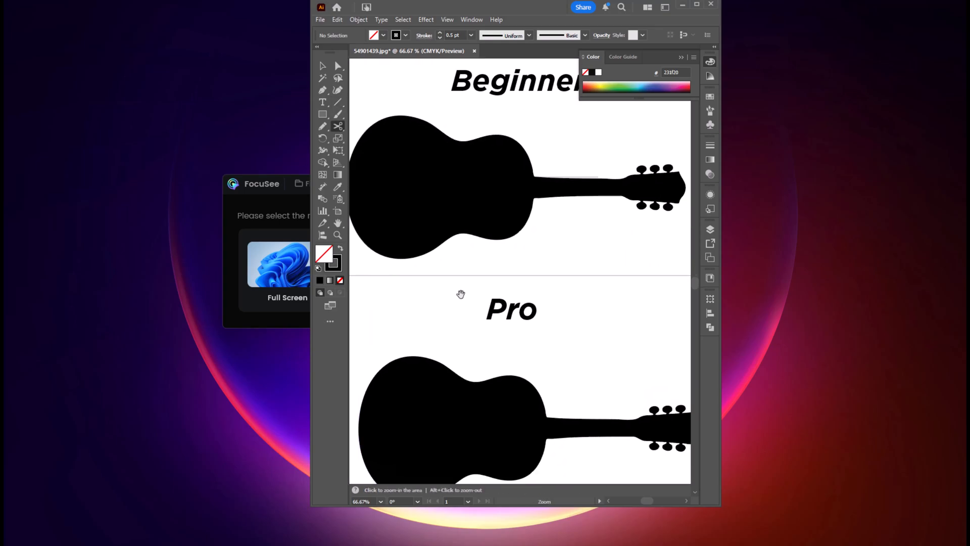
left_click(519, 310, "ctrl+alt")
left_click_drag(721, 508, 693, 534)
left_click(556, 203, "ctrl")
left_click(491, 261, "ctrl+alt")
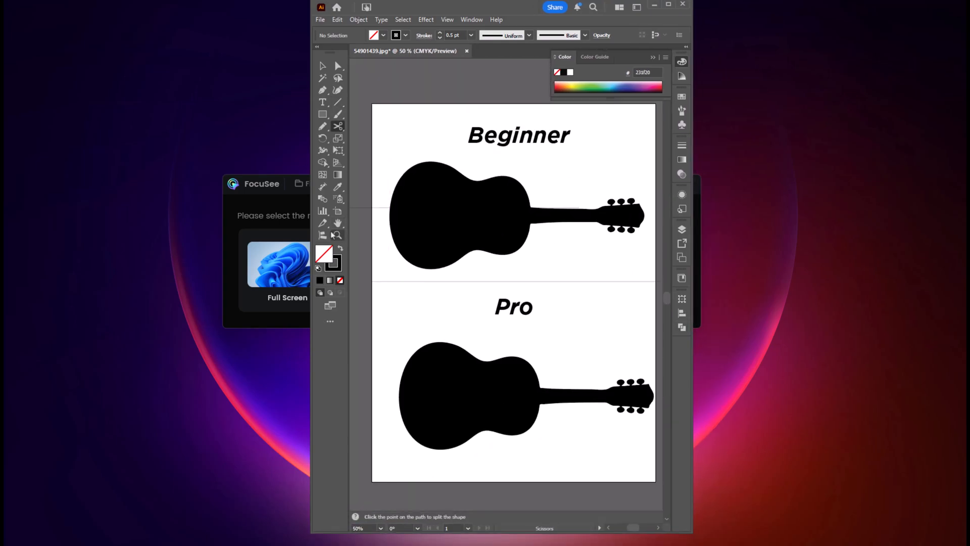
Resize the artboard with the Artboard tool to suit the portrait window and collapse the floating colour controls.
left_click(337, 211)
left_click_drag(505, 80, 504, 51)
left_click_drag(542, 493, 531, 431)
left_click_drag(494, 491, 494, 516)
left_click_drag(531, 319, 543, 365)
left_click(653, 57)
left_click_drag(453, 217, 454, 213)
Switch to FocuSee, mark a custom recording area around the Illustrator window and start recording.
left_click(277, 201)
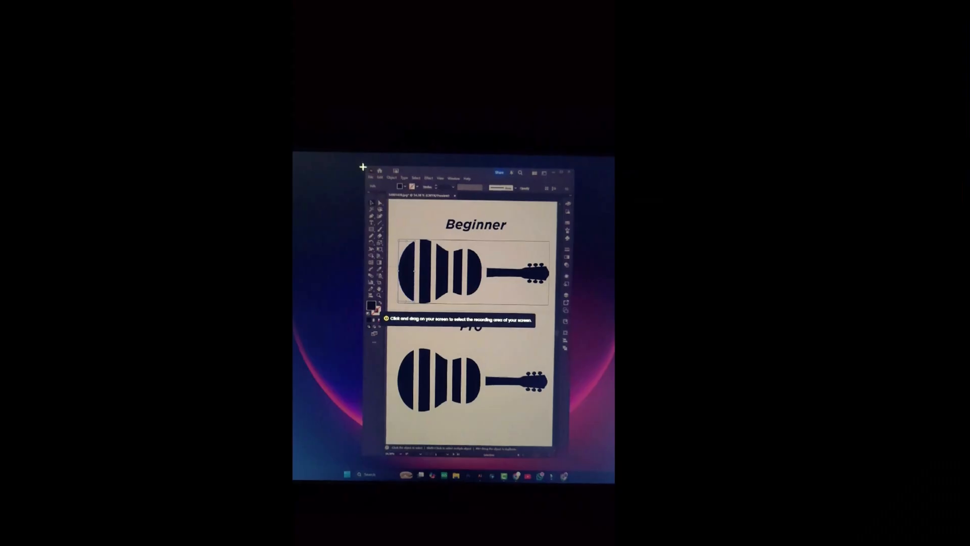
left_click_drag(363, 168, 573, 457)
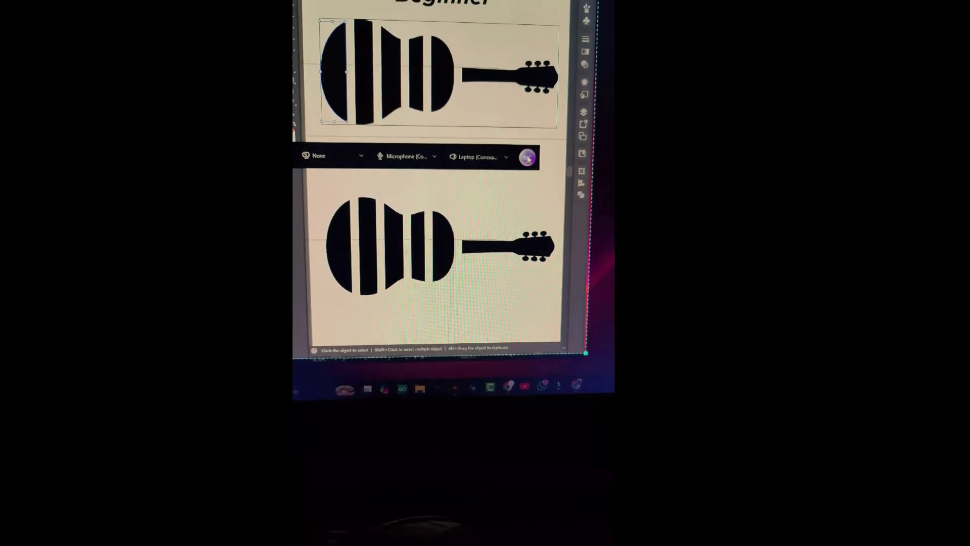
left_click(528, 155)
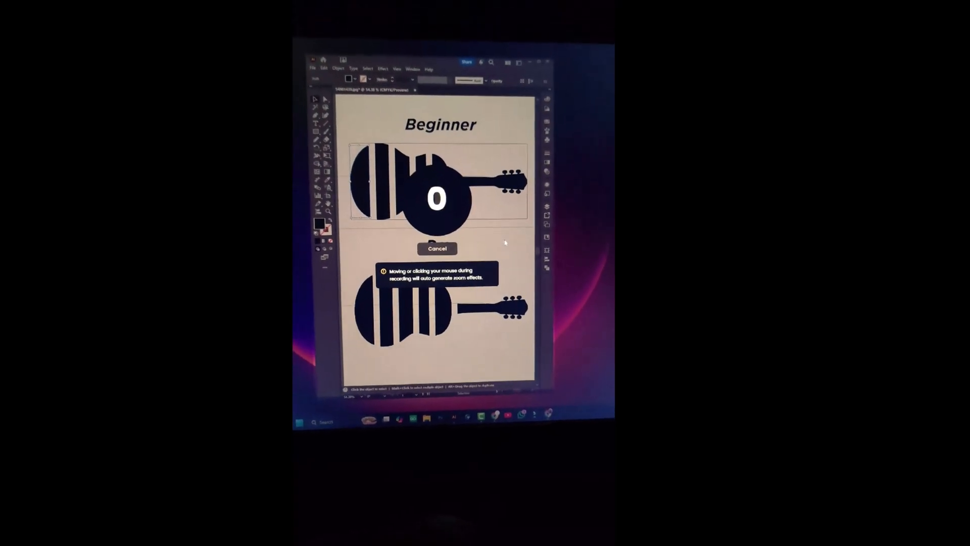
Draw Eraser tool strokes over the body segments of the Beginner guitar in Illustrator.
key("shift+e")
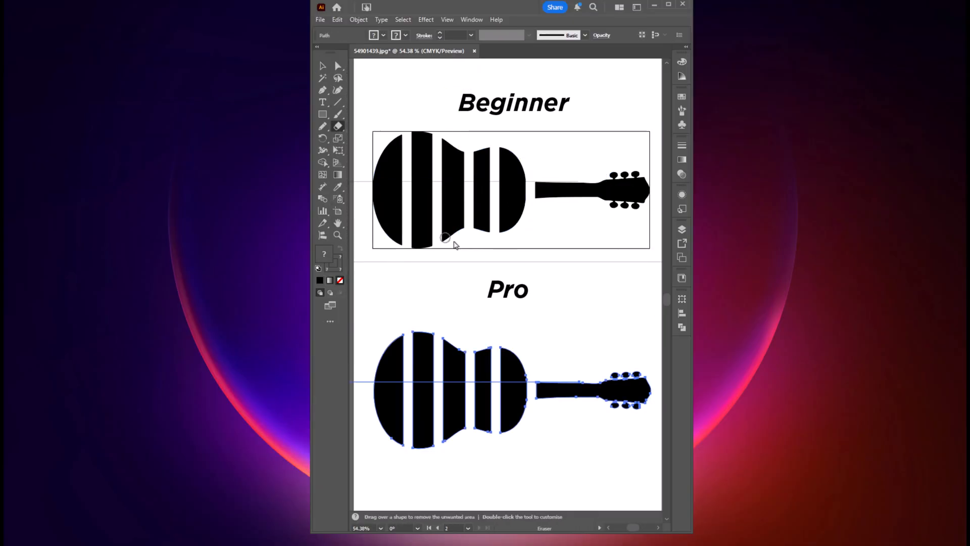
left_click_drag(376, 202, 401, 215)
left_click_drag(415, 167, 429, 194)
left_click_drag(463, 166, 445, 202)
left_click_drag(481, 175, 481, 210)
left_click_drag(523, 174, 525, 201)
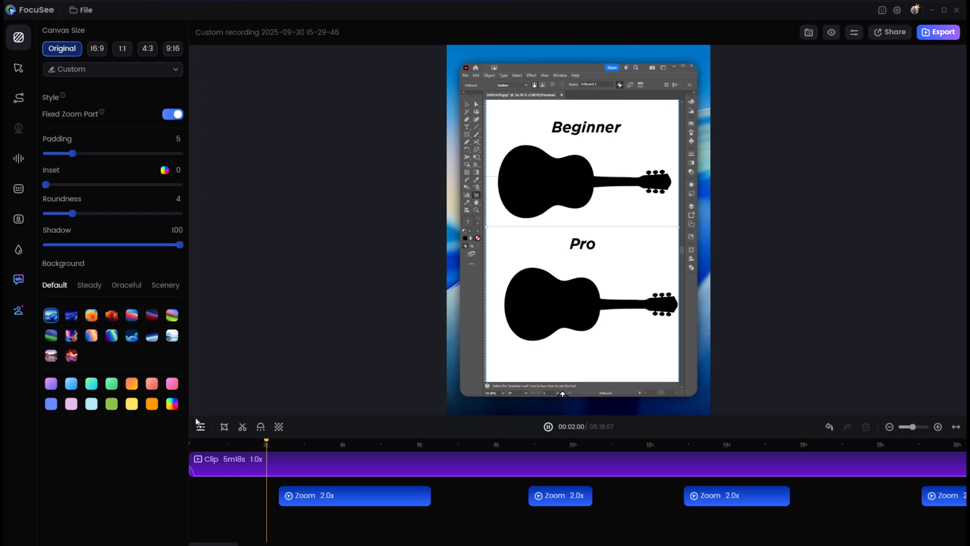
In the FocuSee editor, set the recording's canvas size to 9:16 and review the social platform size presets.
key("space")
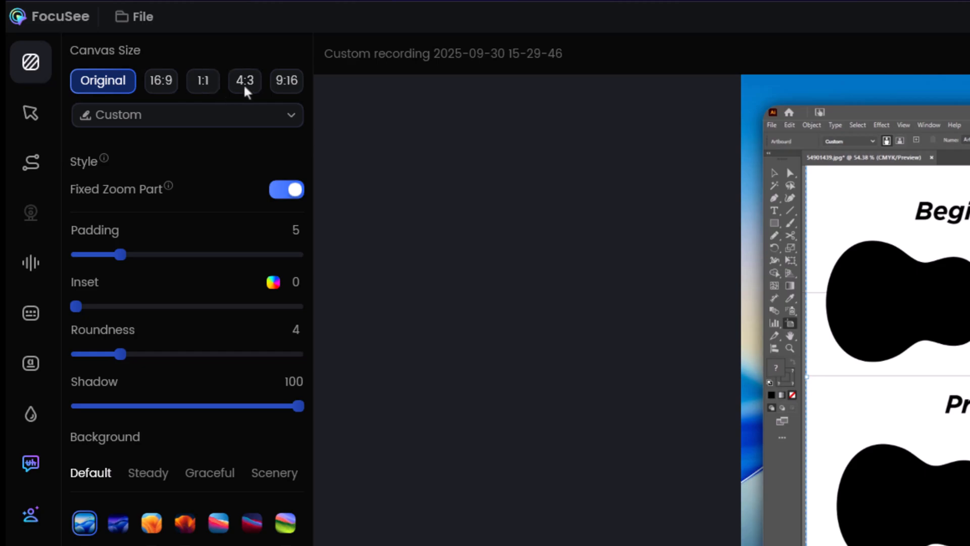
left_click(286, 84)
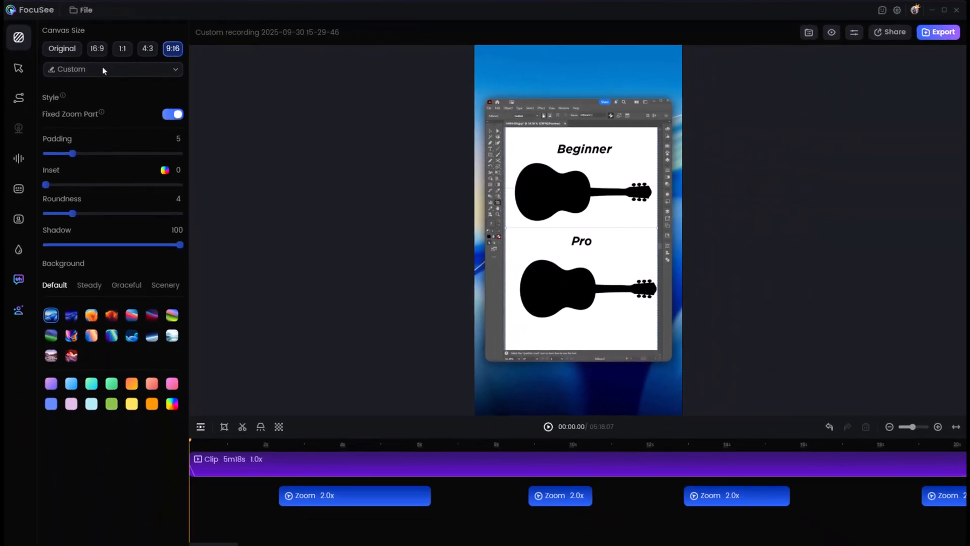
left_click(104, 69)
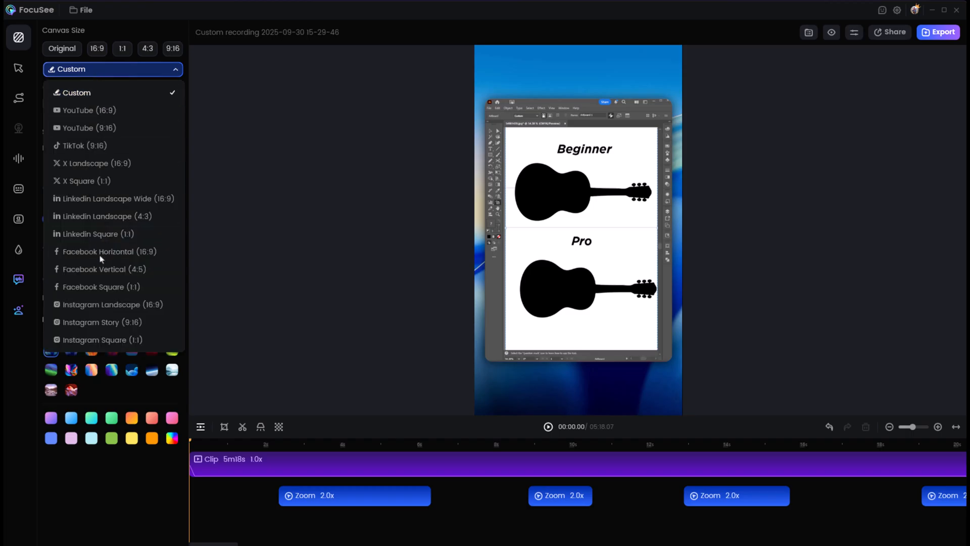
left_click(40, 263)
Set the recording's padding to 2 and its corner roundness to 3.
left_click_drag(72, 188, 49, 187)
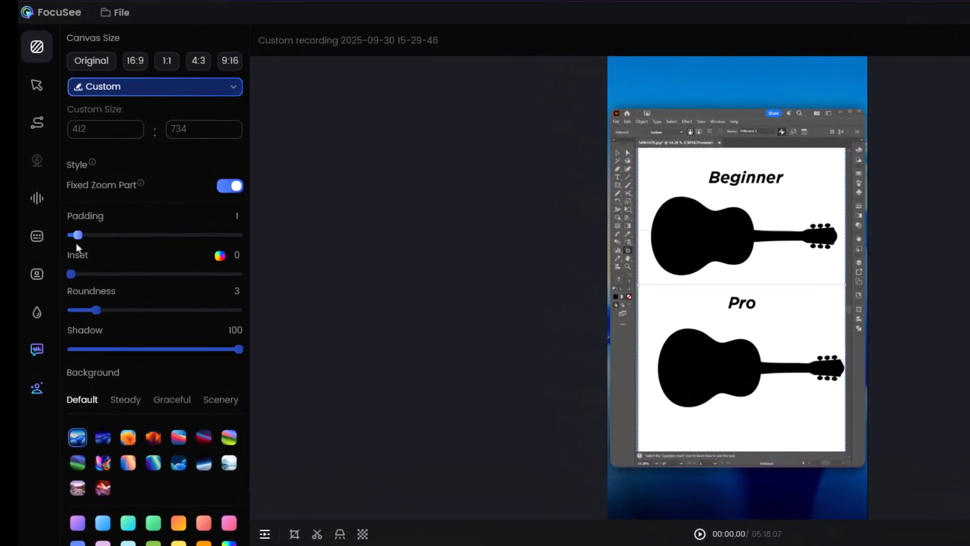
left_click_drag(76, 243, 70, 244)
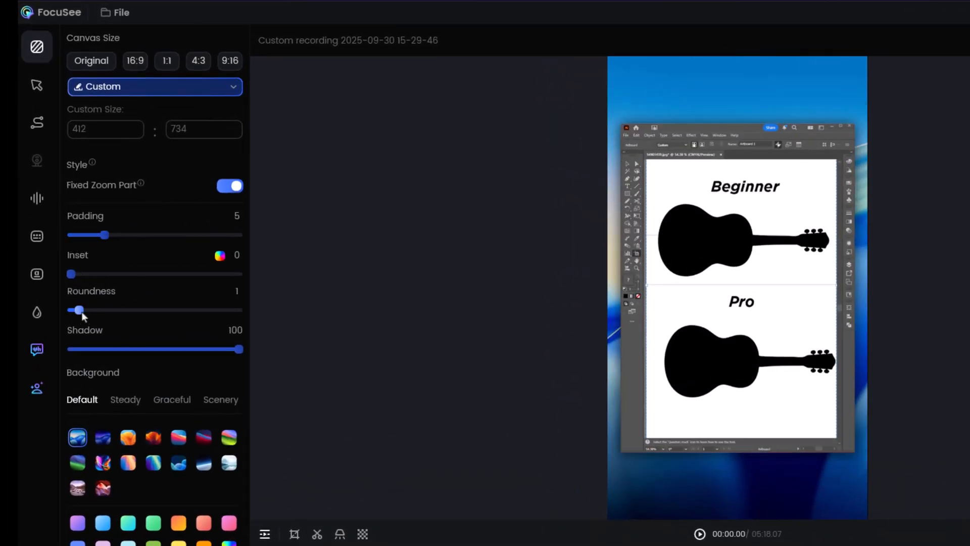
left_click_drag(81, 312, 204, 320)
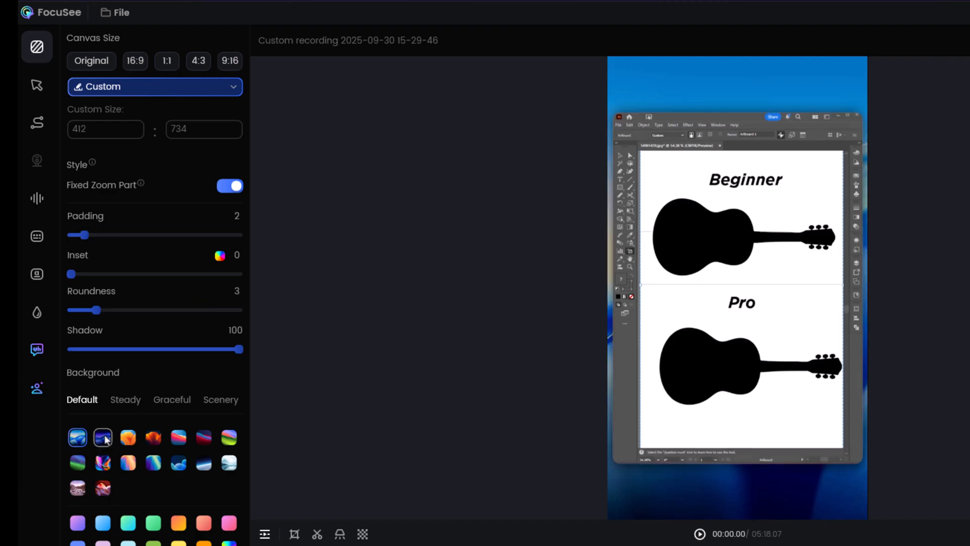
Try out the preset wallpaper and gradient backgrounds and apply a blue-to-green one behind the recording.
left_click(103, 439)
left_click(129, 441)
left_click(204, 442)
left_click(229, 443)
left_click(229, 464)
left_click(204, 465)
left_click(154, 466)
left_click(128, 466)
left_click(103, 465)
left_click(78, 465)
left_click(103, 465)
left_click(78, 490)
left_click(105, 492)
left_click(81, 529)
left_click(105, 519)
left_click(152, 526)
left_click(204, 526)
left_click(78, 525)
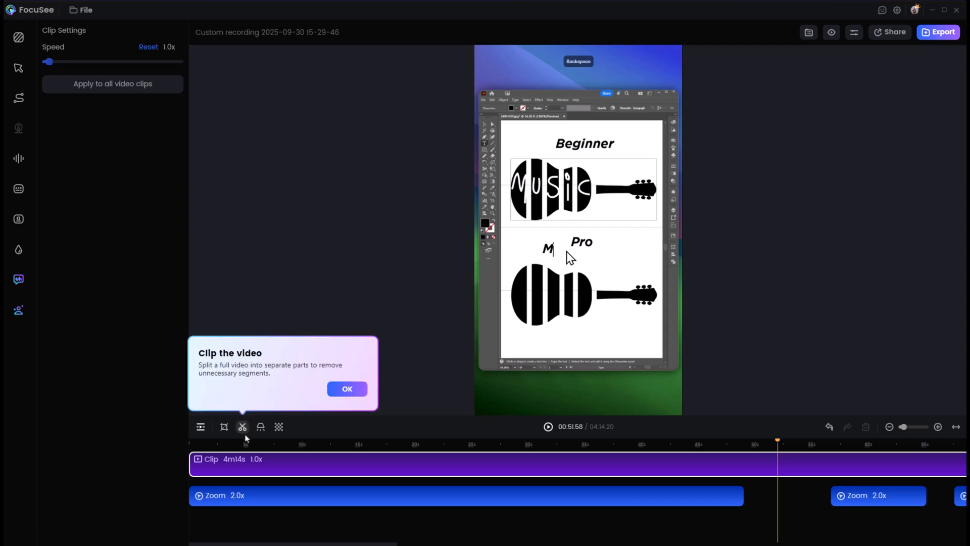
Split the second clip at about 1:37 and delete everything after the cut.
left_click(956, 427)
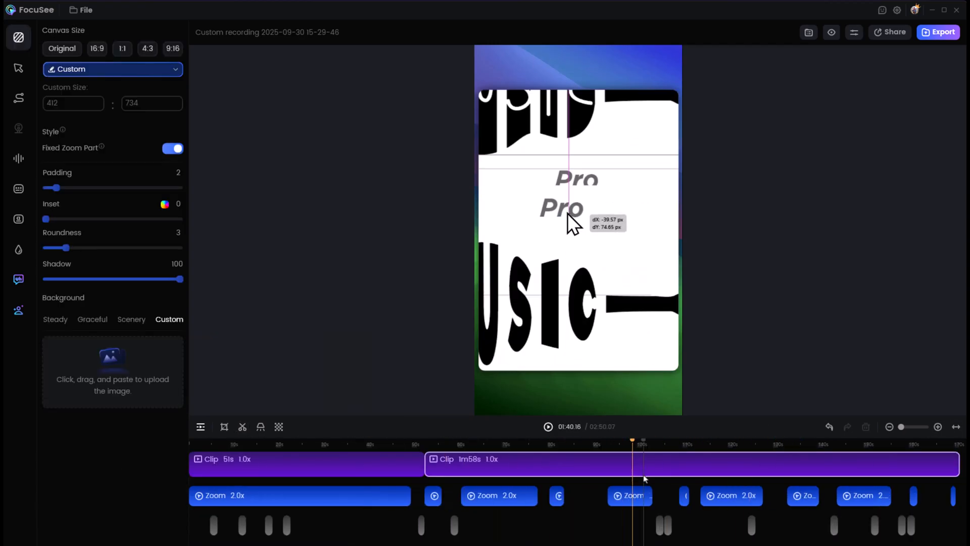
left_click(242, 427)
left_click(699, 467)
left_click(909, 466)
key("Delete")
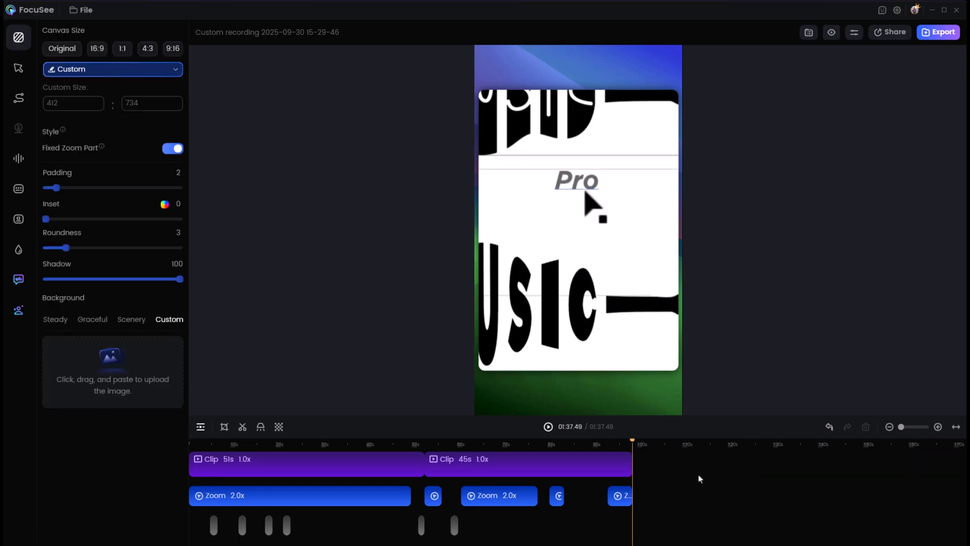
Try shortening the first zoom segment so that it starts at about 19 seconds.
left_click(306, 465)
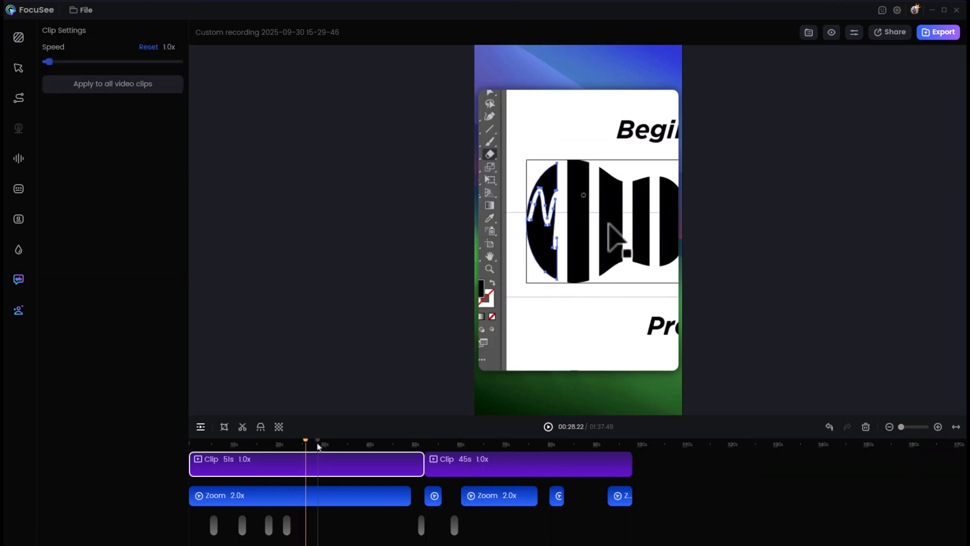
left_click(310, 445)
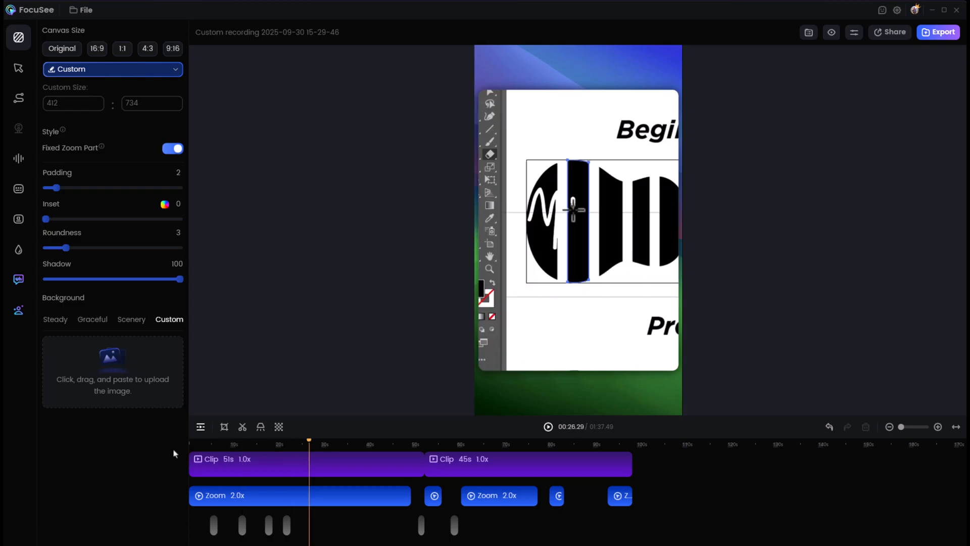
left_click(197, 493)
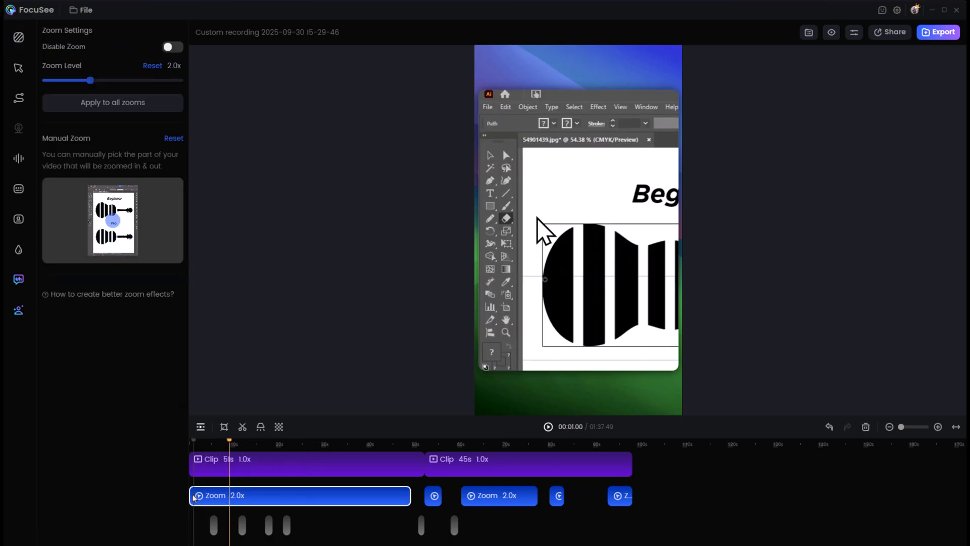
left_click_drag(197, 493, 268, 488)
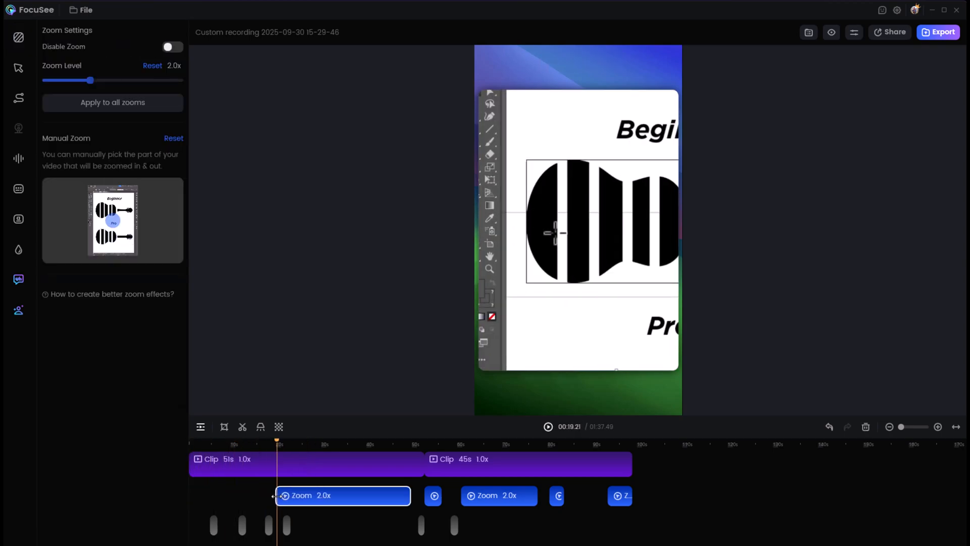
Extend the first zoom segment back to the beginning of the timeline.
left_click(229, 464)
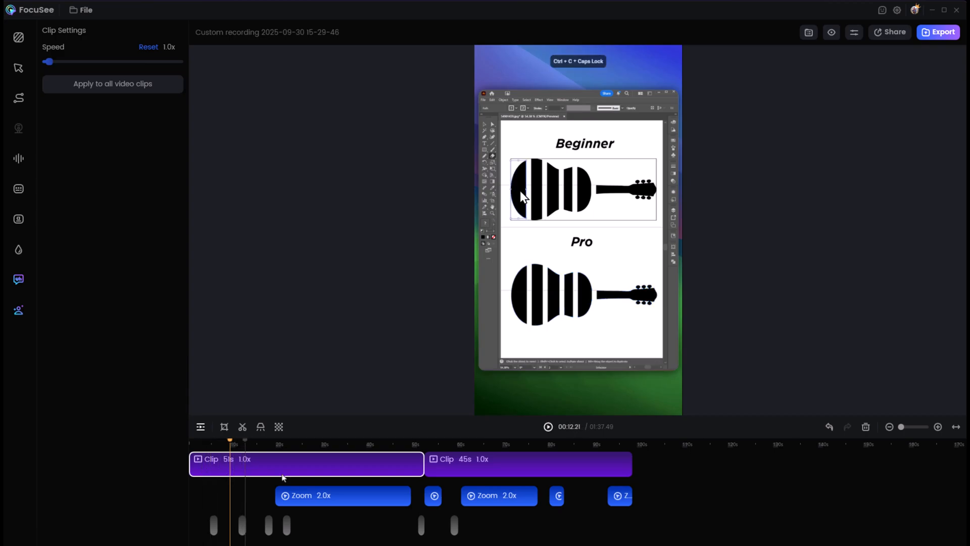
left_click(276, 496)
left_click_drag(276, 496, 190, 496)
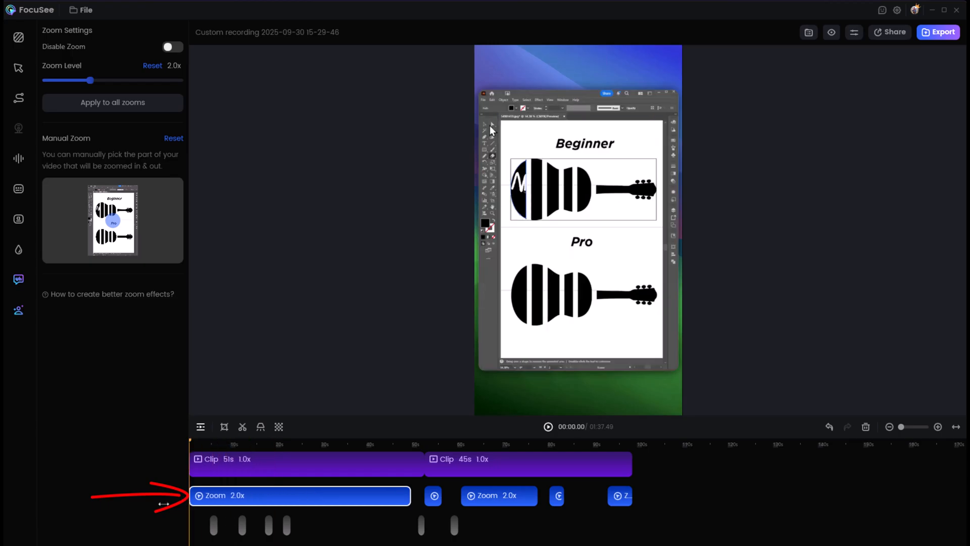
Add a spotlight over the Eraser tool in the recording and shift its segment to the opening seconds of the first clip.
left_click(247, 472)
left_click(258, 430)
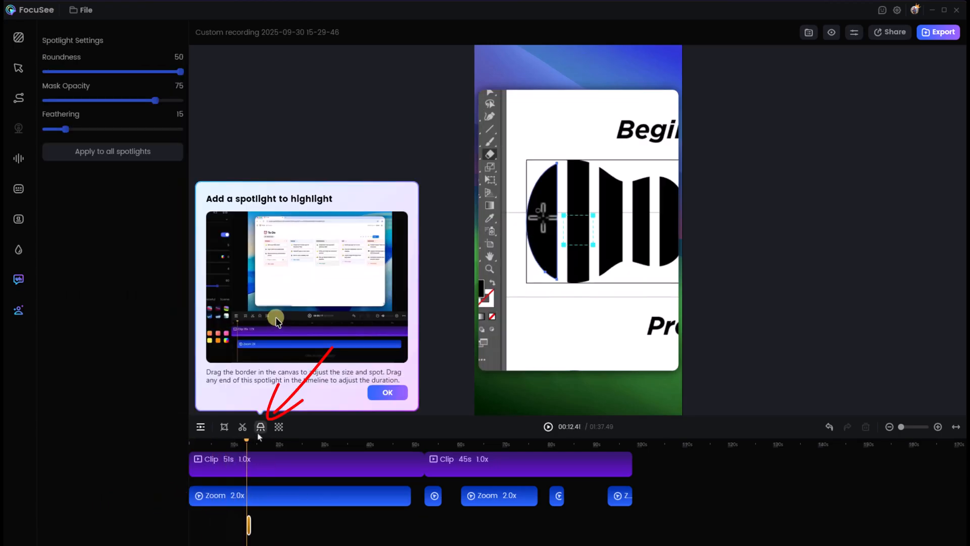
left_click(260, 427)
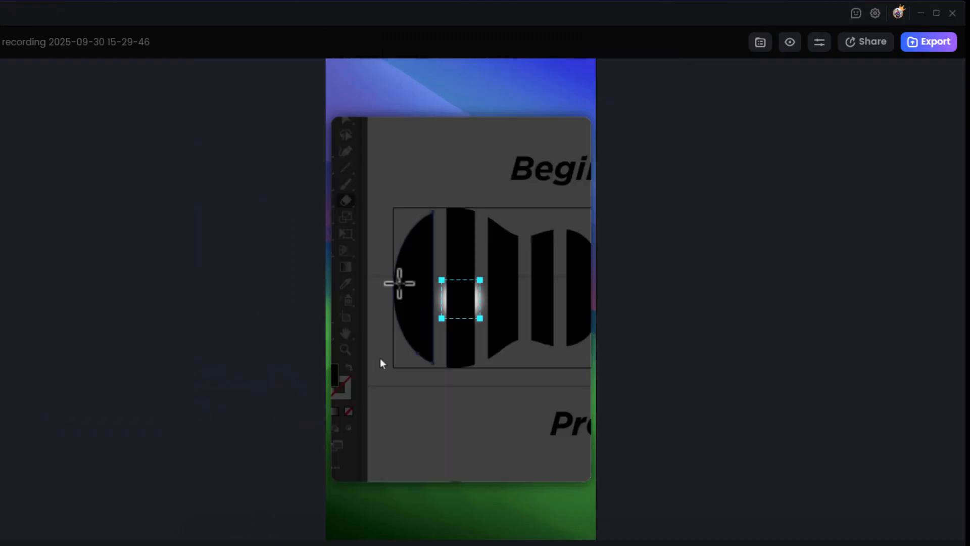
mouse_move(470, 312)
left_mouse_down()
mouse_move(409, 298)
mouse_move(361, 225)
left_mouse_up()
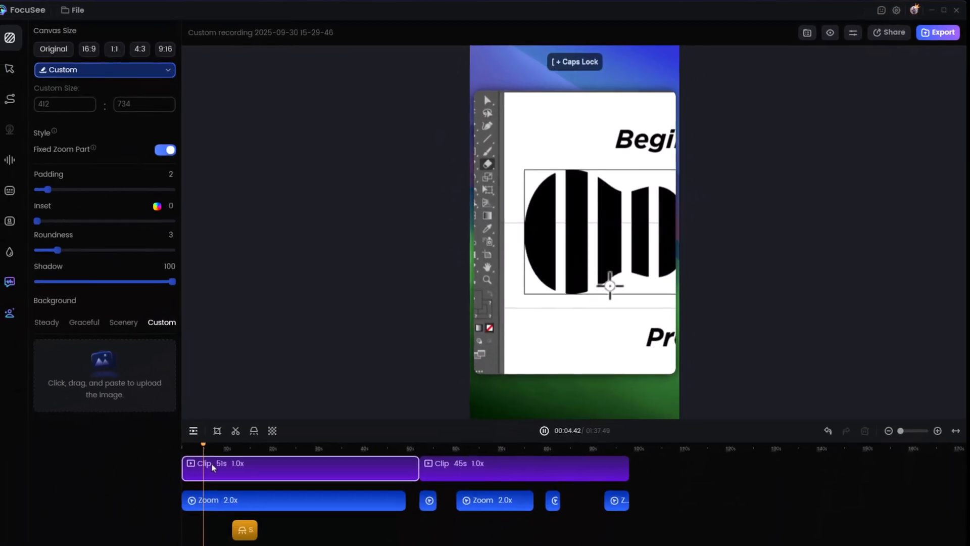
left_click_drag(249, 526, 205, 518)
left_click_drag(212, 473, 186, 467)
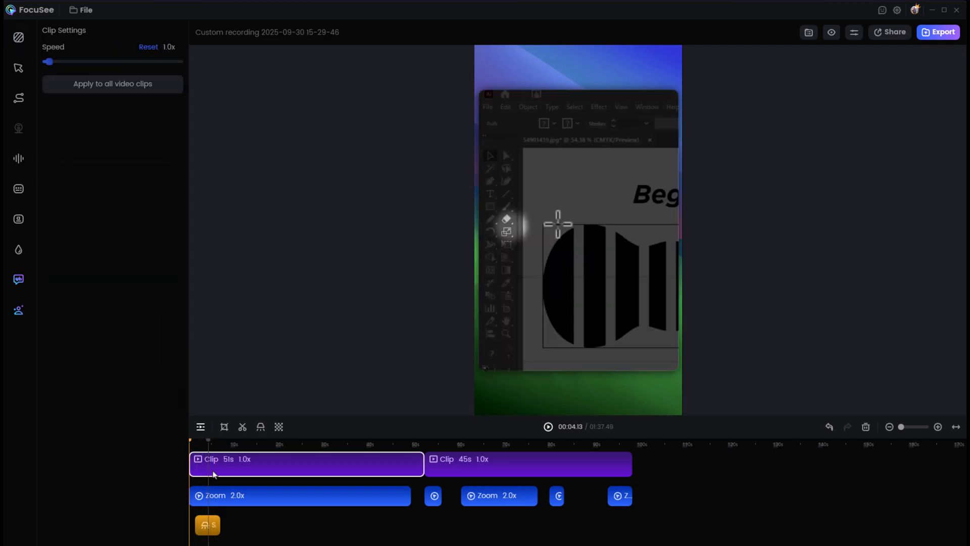
Set the recorded cursor's size to 4.0x and its style to the orange arrow.
left_click(18, 68)
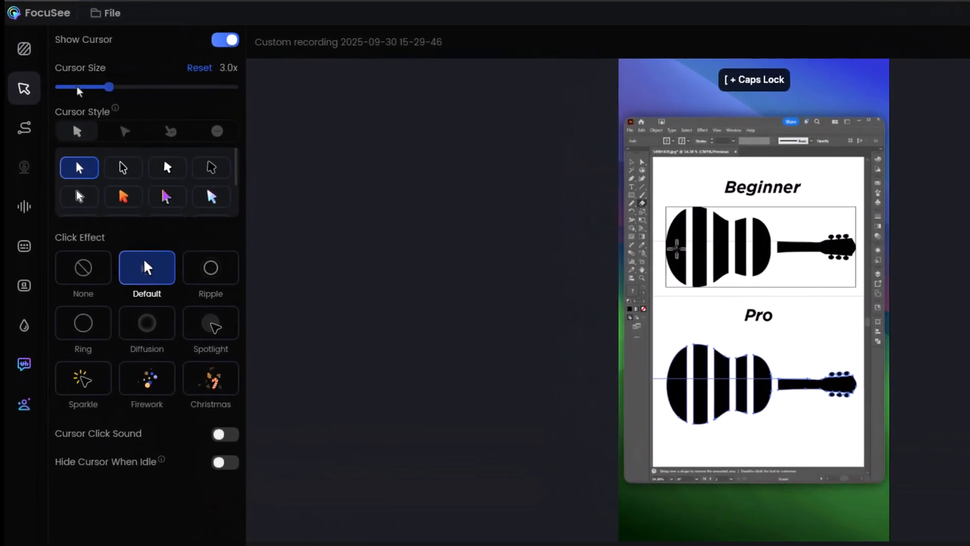
left_click_drag(109, 87, 134, 87)
left_click(124, 168)
left_click(200, 205)
left_click(131, 207)
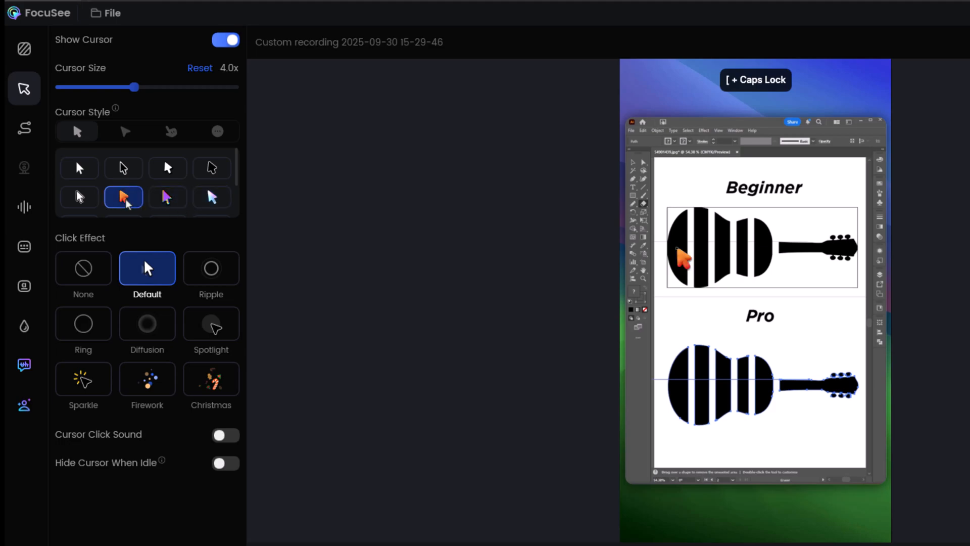
Set the click effect to None and turn on the cursor click sound with the Crisp option.
left_click(226, 278)
left_click(83, 268)
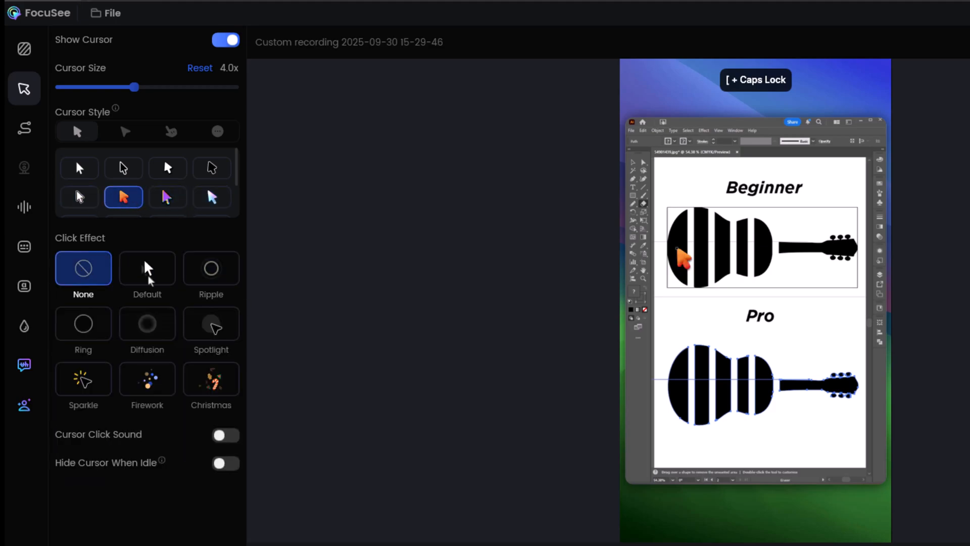
left_click(221, 435)
left_click(220, 436)
left_click(220, 436)
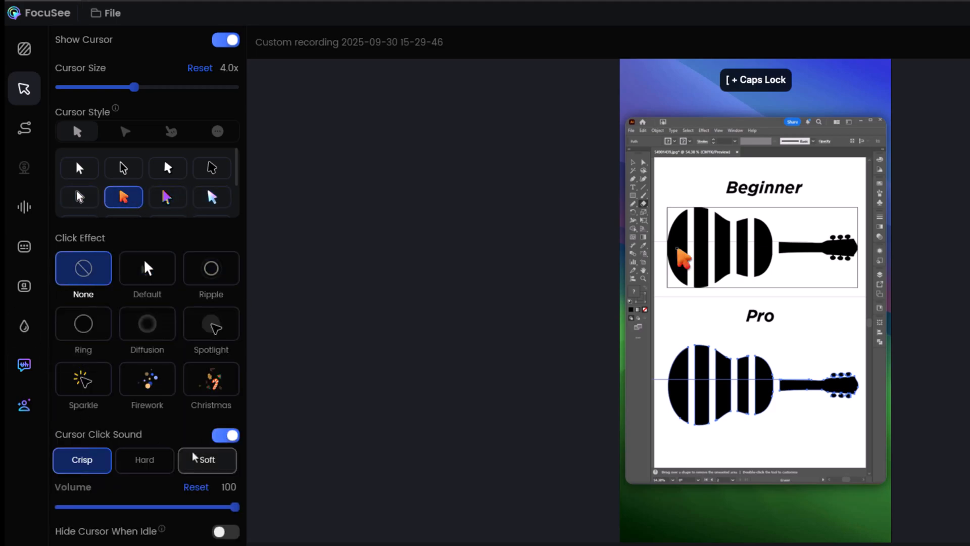
left_click(207, 460)
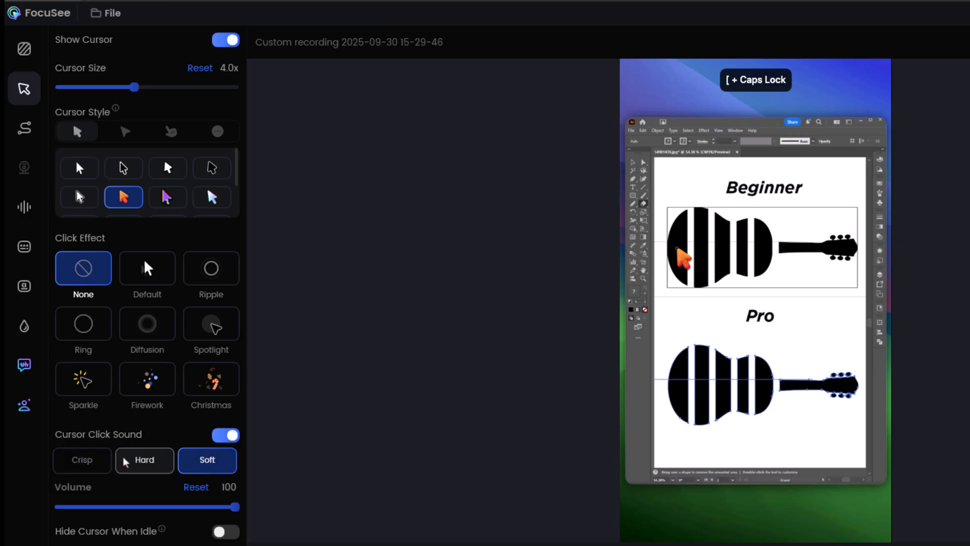
left_click(99, 461)
Toggle the shortcut key display off and on, compare its styles and keep the white-on-black one.
left_click(24, 207)
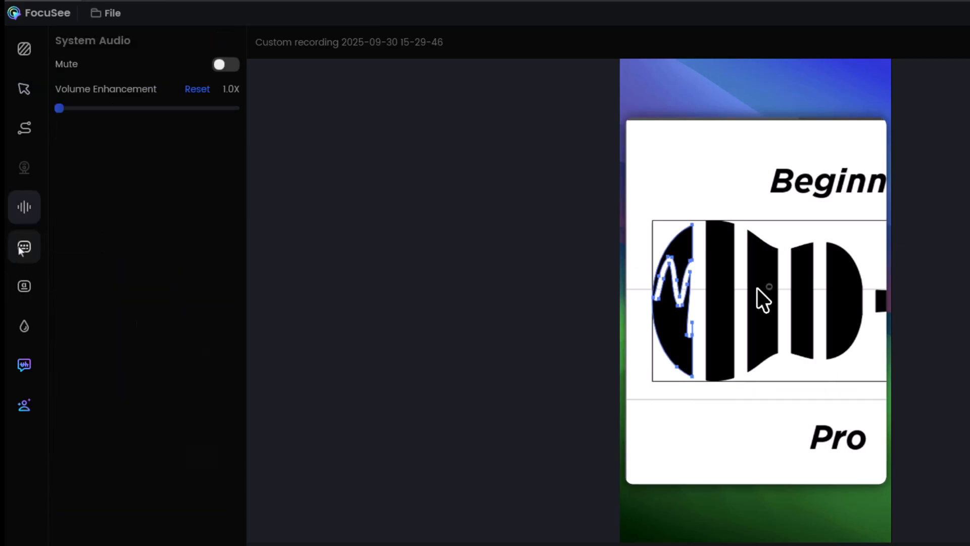
left_click(24, 247)
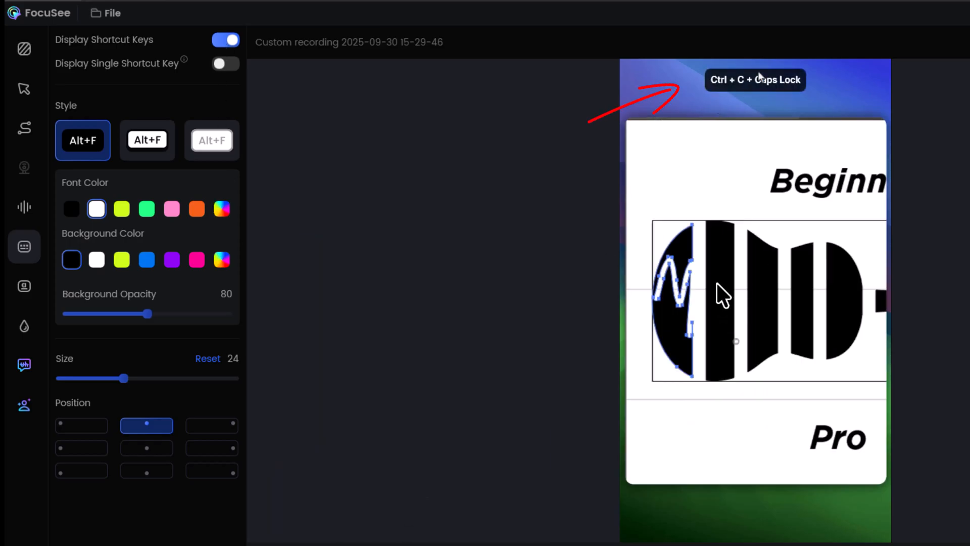
left_click(218, 46)
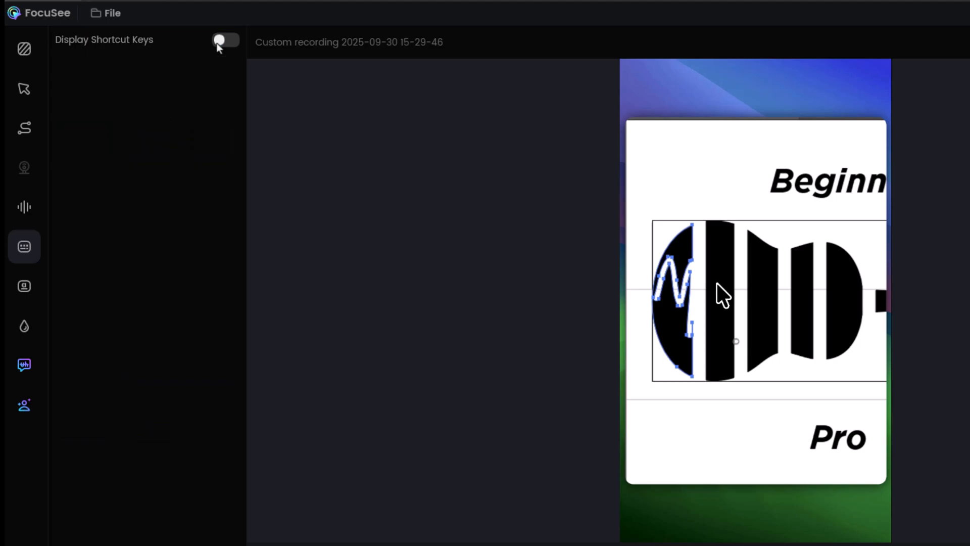
left_click(218, 43)
left_click(210, 141)
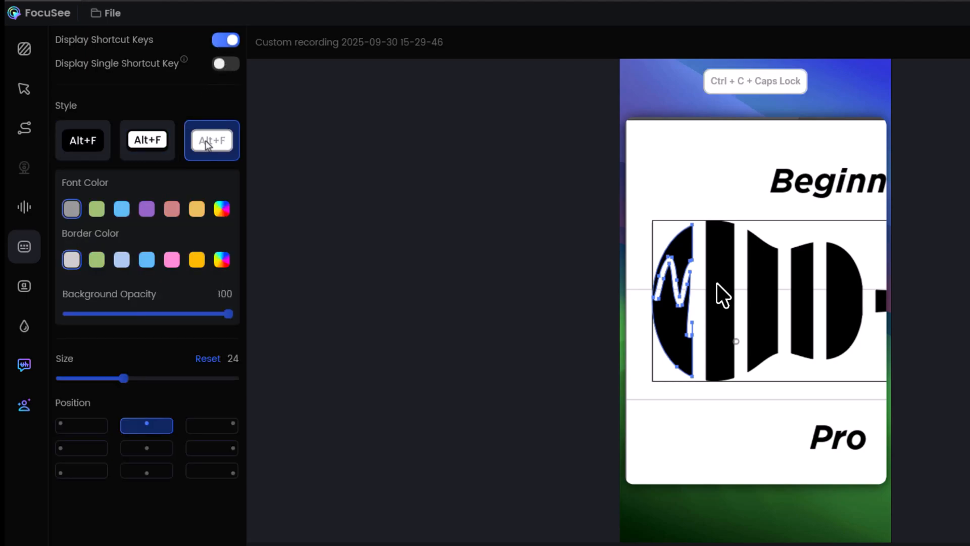
left_click(160, 143)
left_click(109, 158)
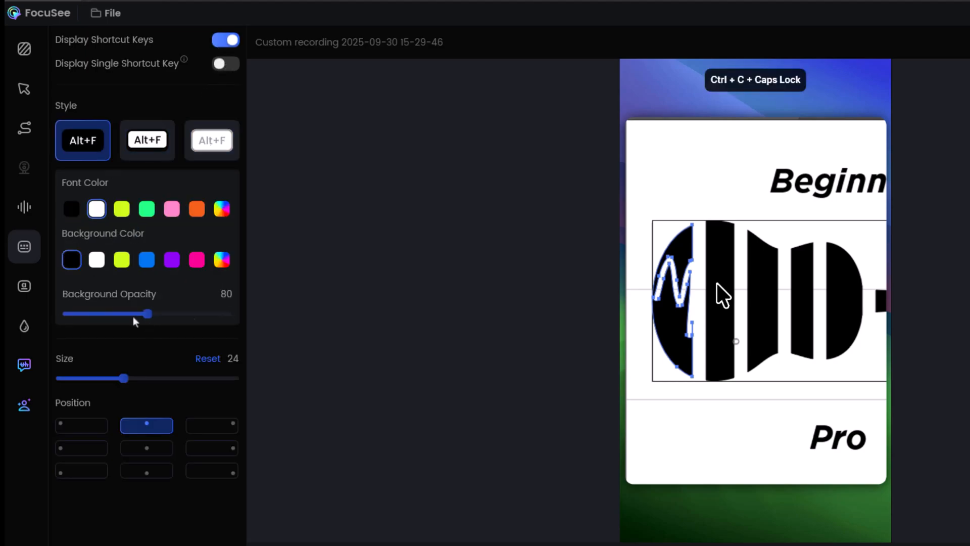
Set the shortcut key overlay's background opacity to 86 and size to 32, and place it at the bottom centre of the video.
left_click_drag(101, 315, 173, 320)
left_click(122, 259)
left_click(72, 260)
left_click_drag(123, 380, 187, 379)
left_click(147, 448)
left_click(146, 470)
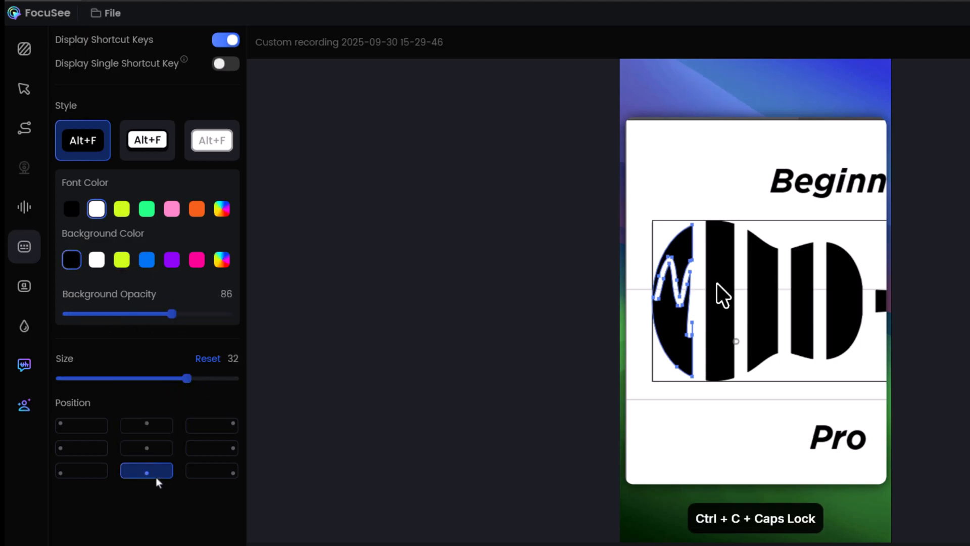
Set the AI subtitles source language to English and try to generate subtitles.
left_click(27, 298)
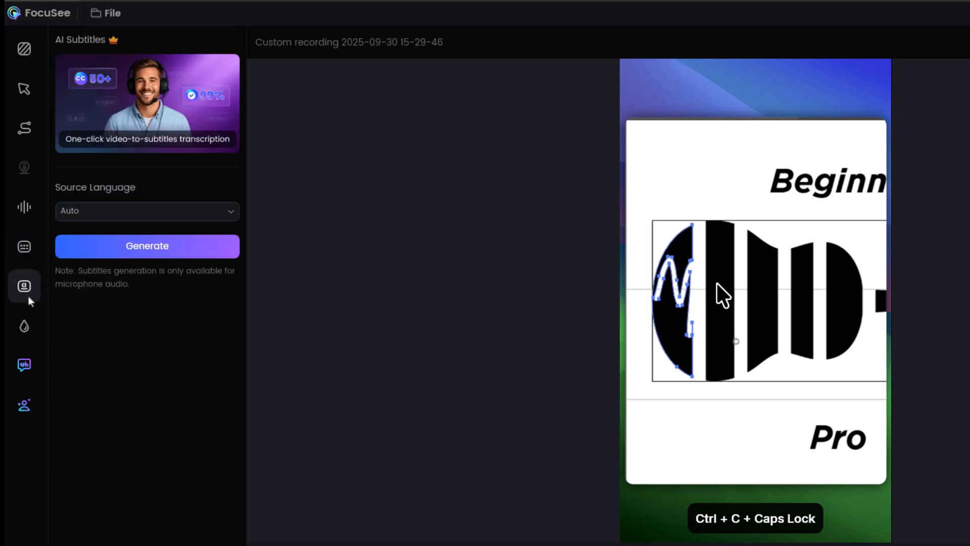
left_click(131, 218)
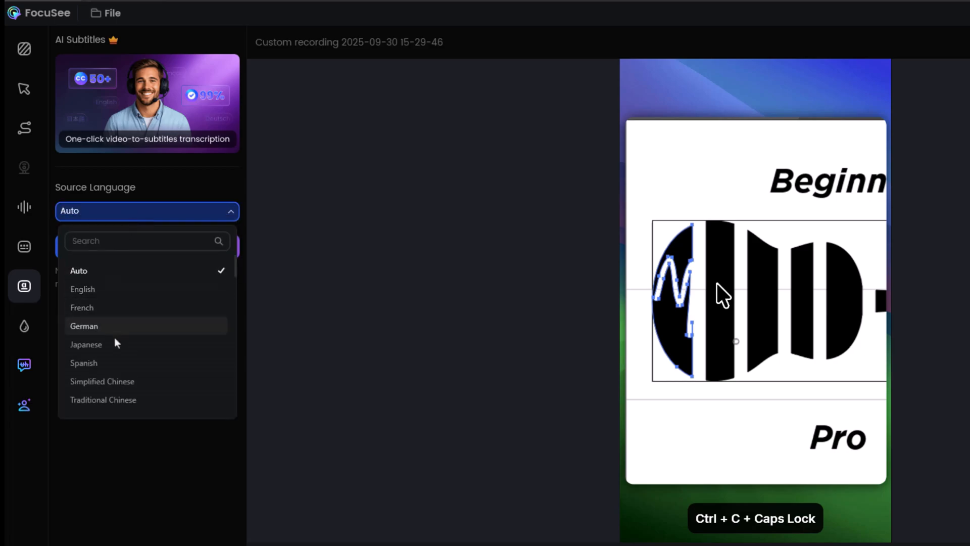
left_click(108, 289)
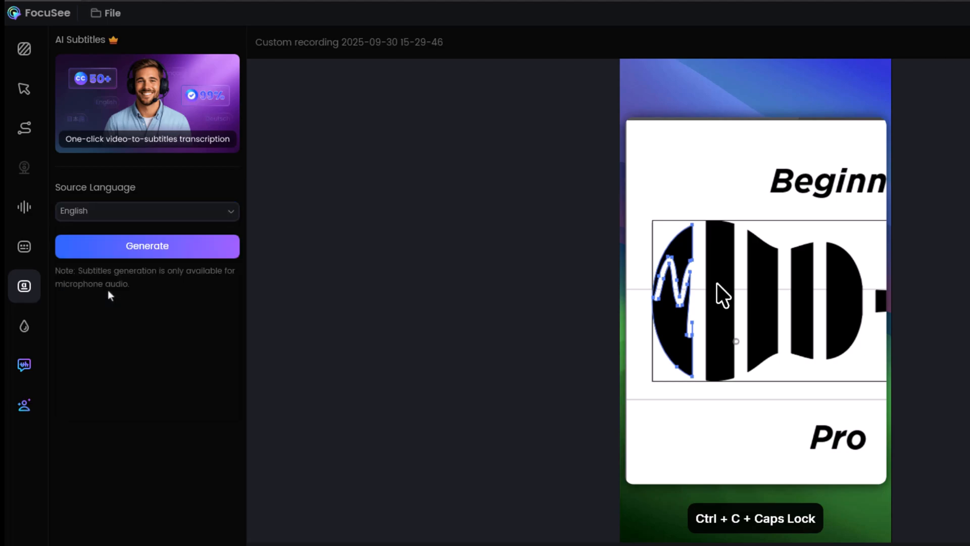
left_click(143, 255)
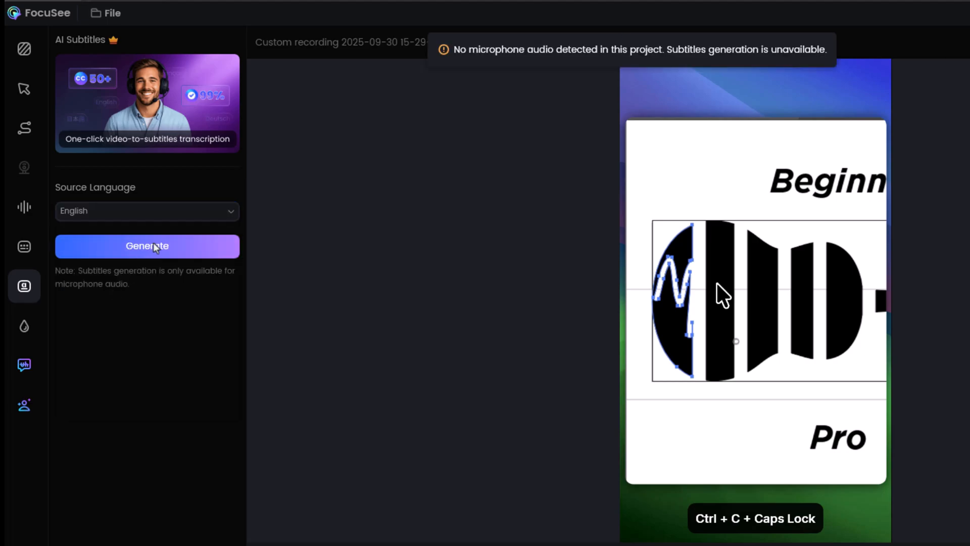
Show a logo watermark on the video and try to start Smart Cut recognition with the language on Auto.
left_click(24, 325)
left_click(30, 364)
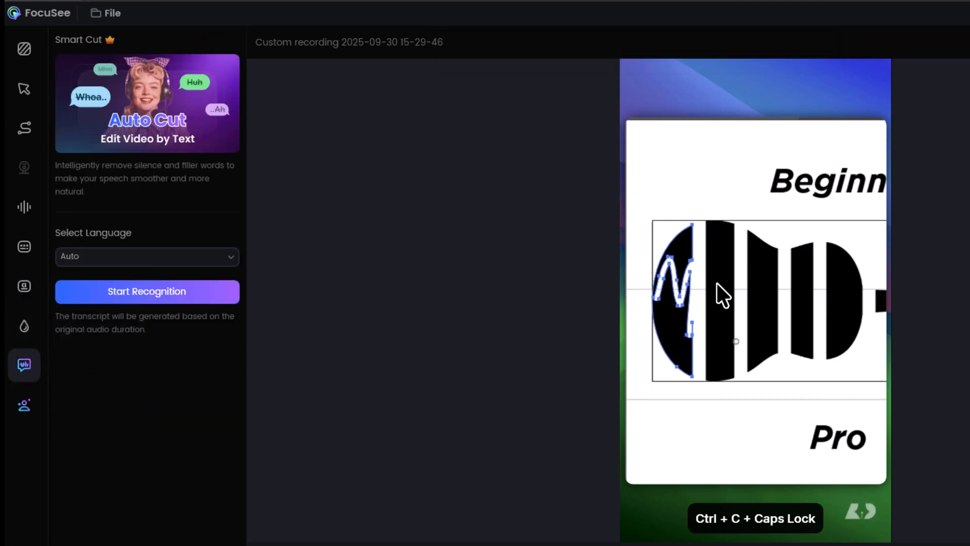
left_click(115, 260)
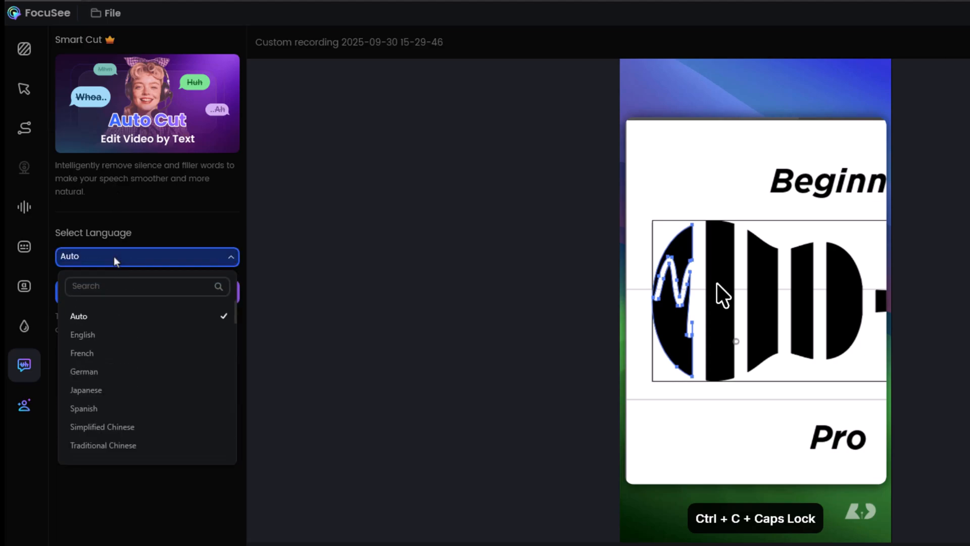
left_click(115, 260)
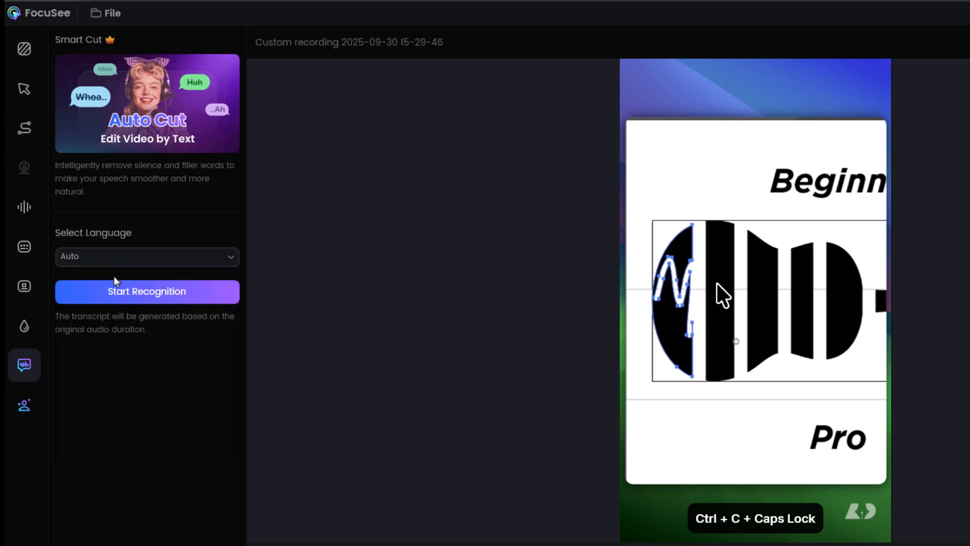
left_click(126, 296)
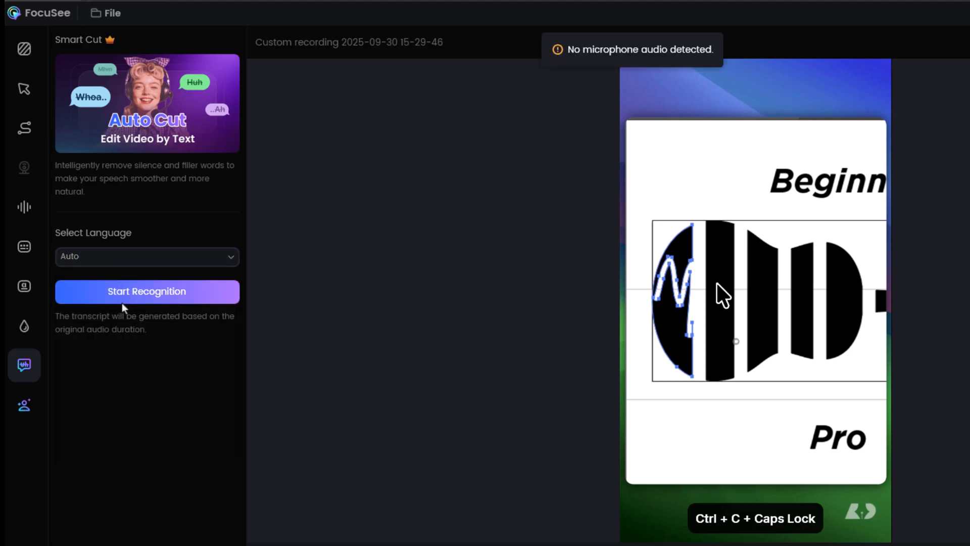
Check the created AI avatars and browse the full library of avatars available for generation.
left_click(21, 407)
left_click(204, 53)
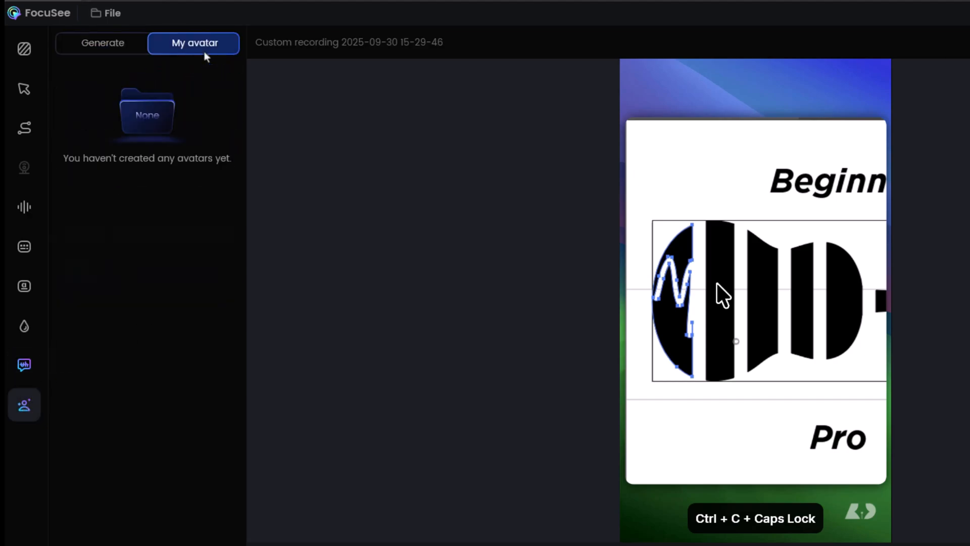
left_click(101, 43)
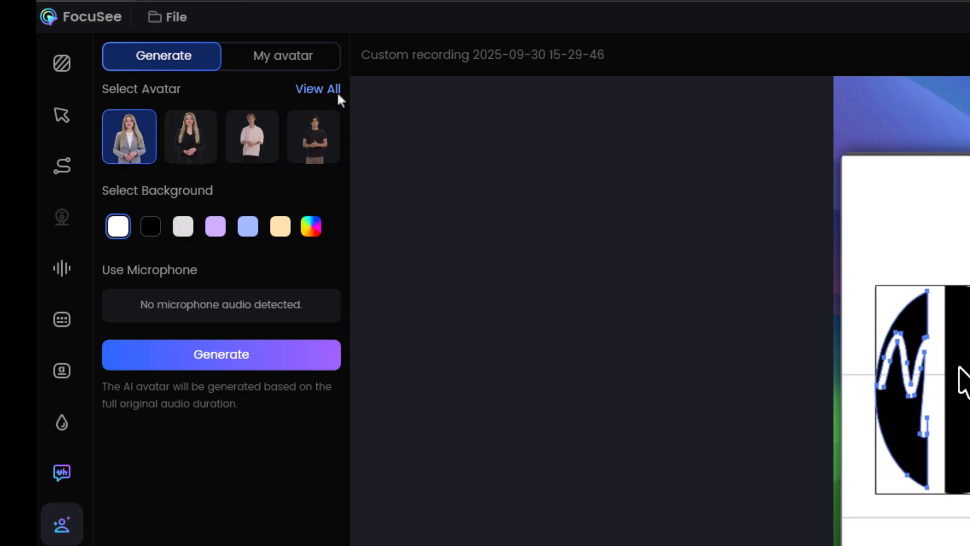
left_click(337, 92)
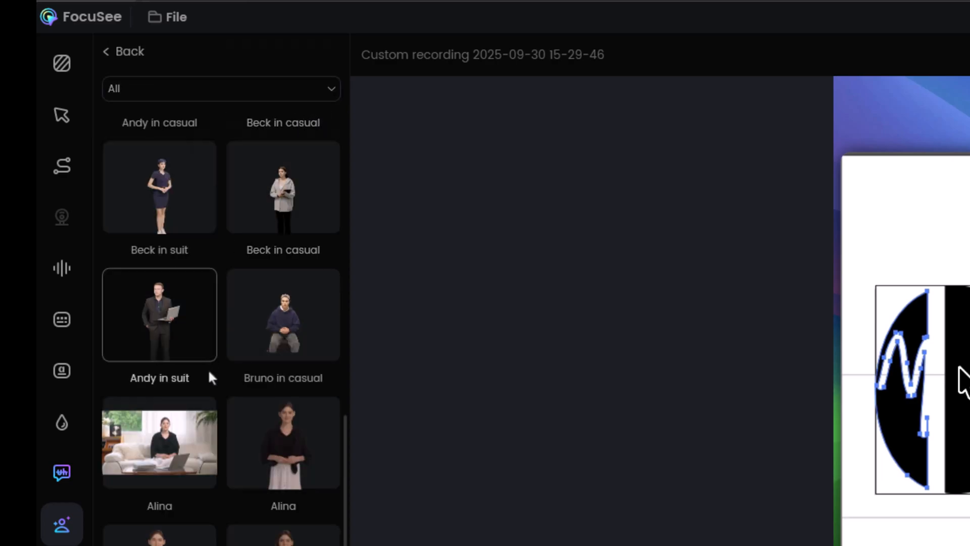
Filter the AI avatar library to show only female avatars.
scroll(245, 523, "up", 10)
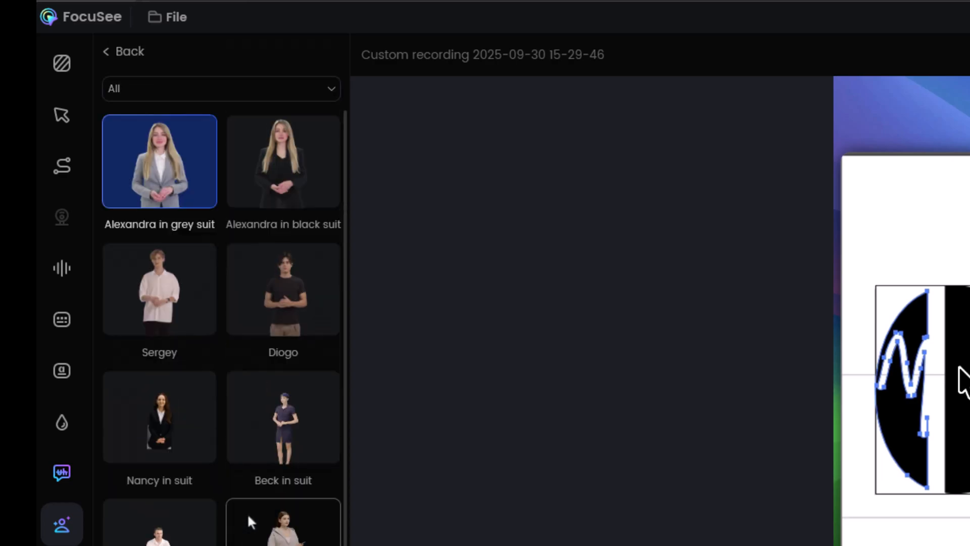
left_click(156, 97)
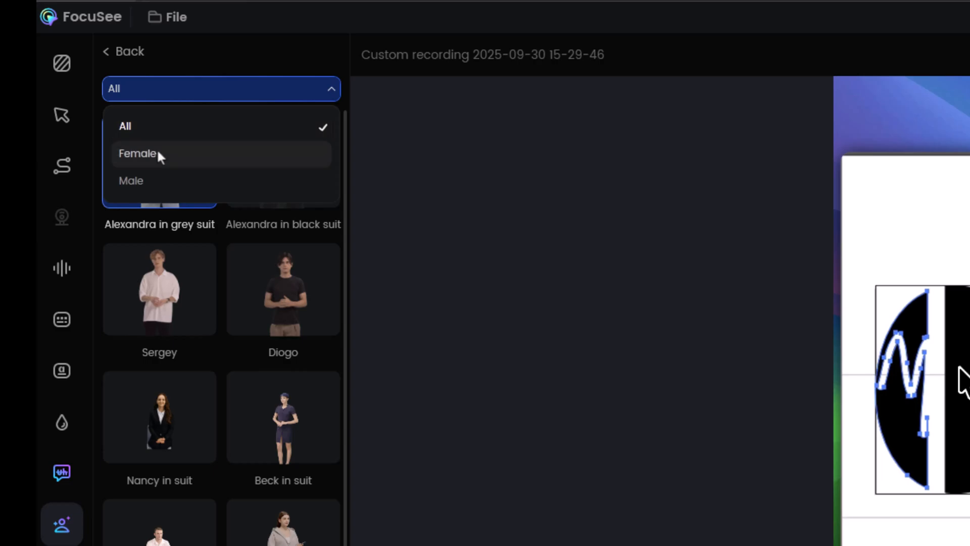
left_click(158, 152)
left_click(196, 88)
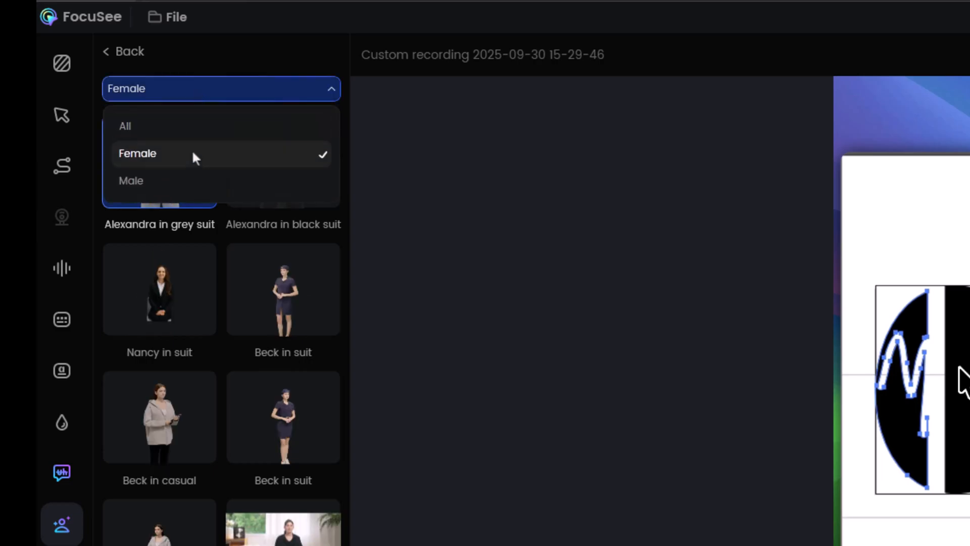
left_click(190, 155)
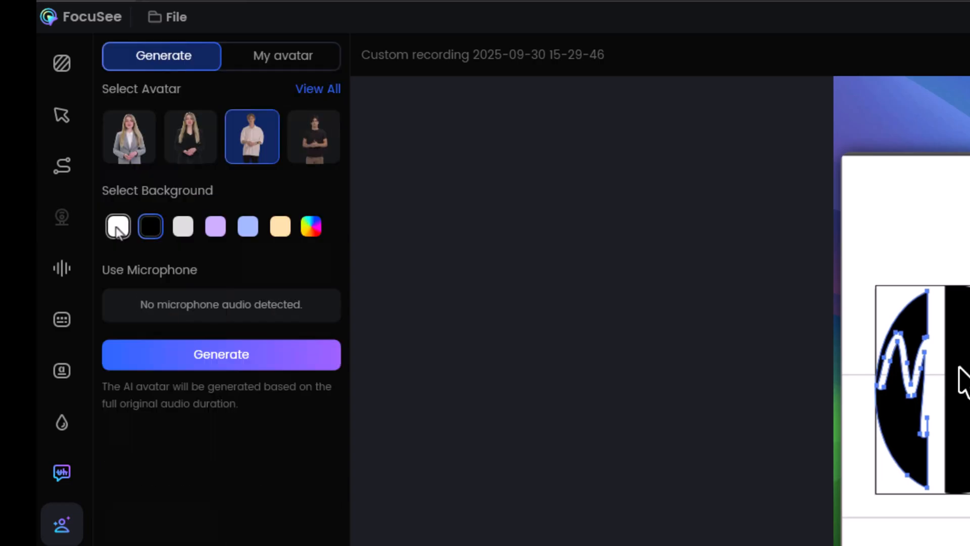
Set the AI avatar's background to light purple and select the Alexandra in black suit avatar.
left_click(117, 228)
left_click(215, 226)
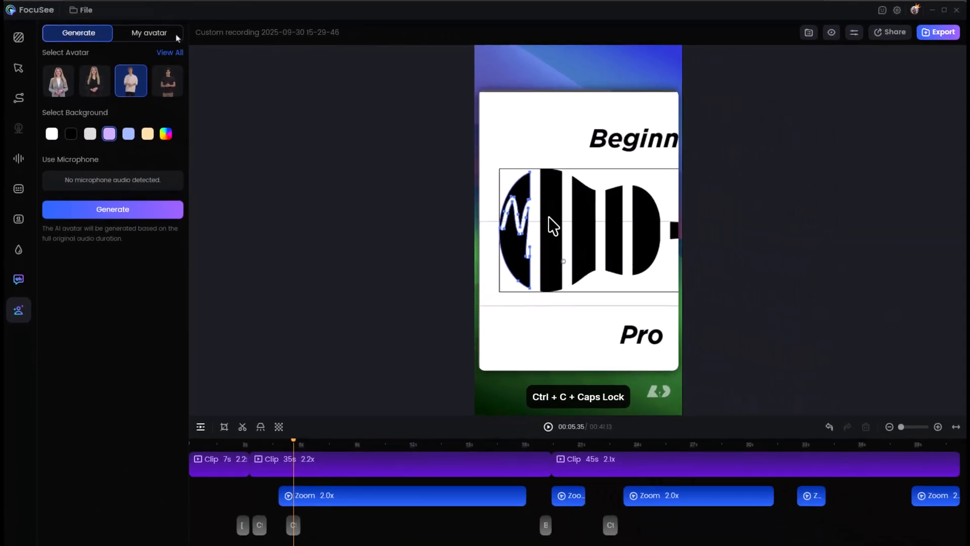
left_click(177, 37)
left_click(79, 34)
left_click(72, 87)
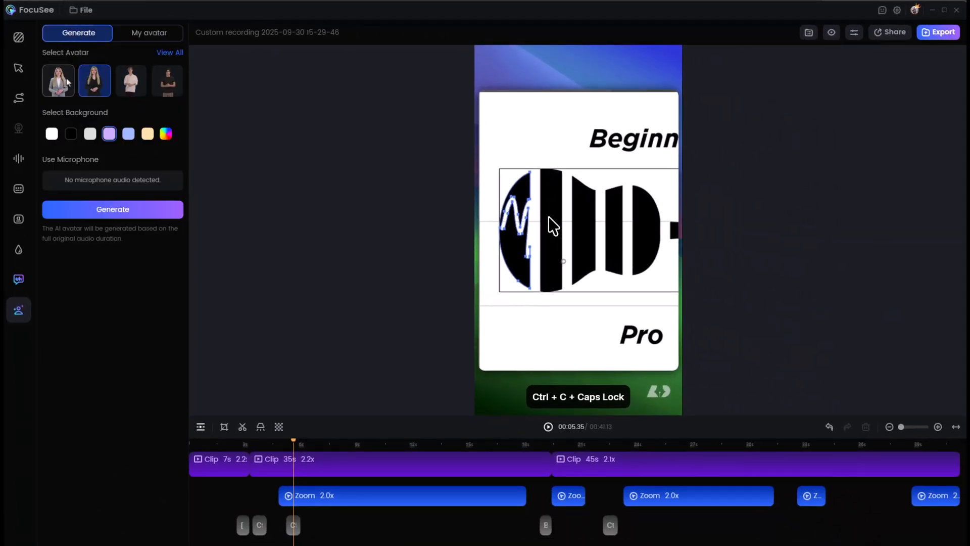
left_click(172, 56)
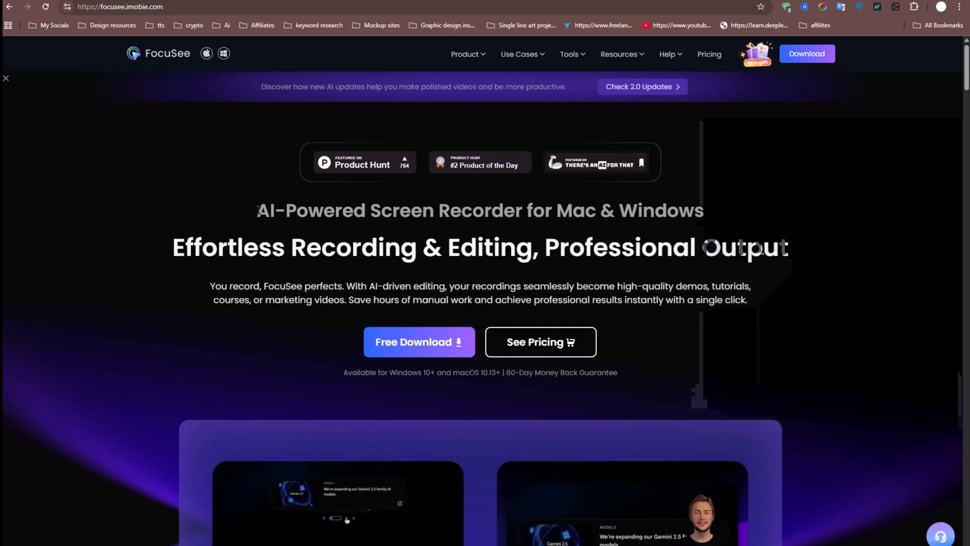
Switch to the FocuSee website in the browser and select the headline "AI-Powered Screen Recorder for Mac & Windows".
left_click_drag(255, 210, 707, 210)
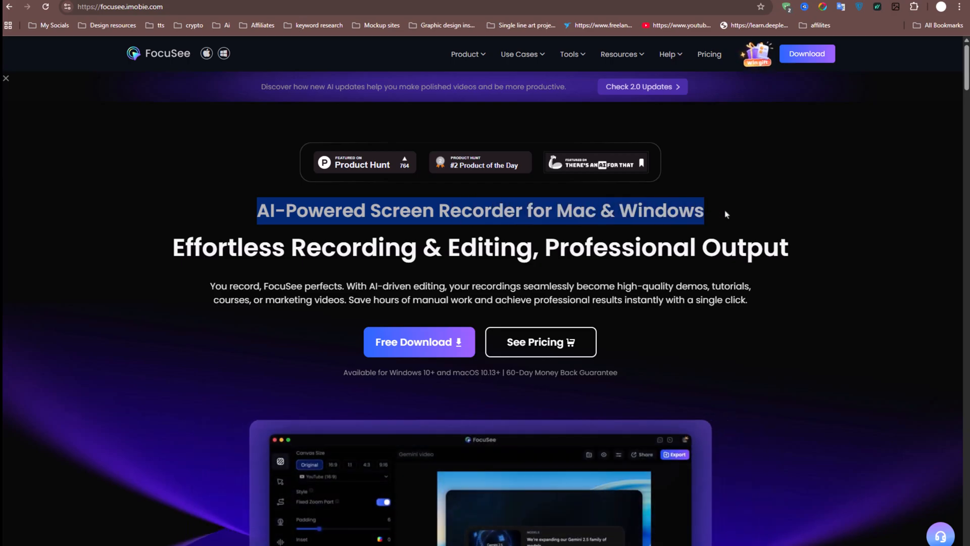